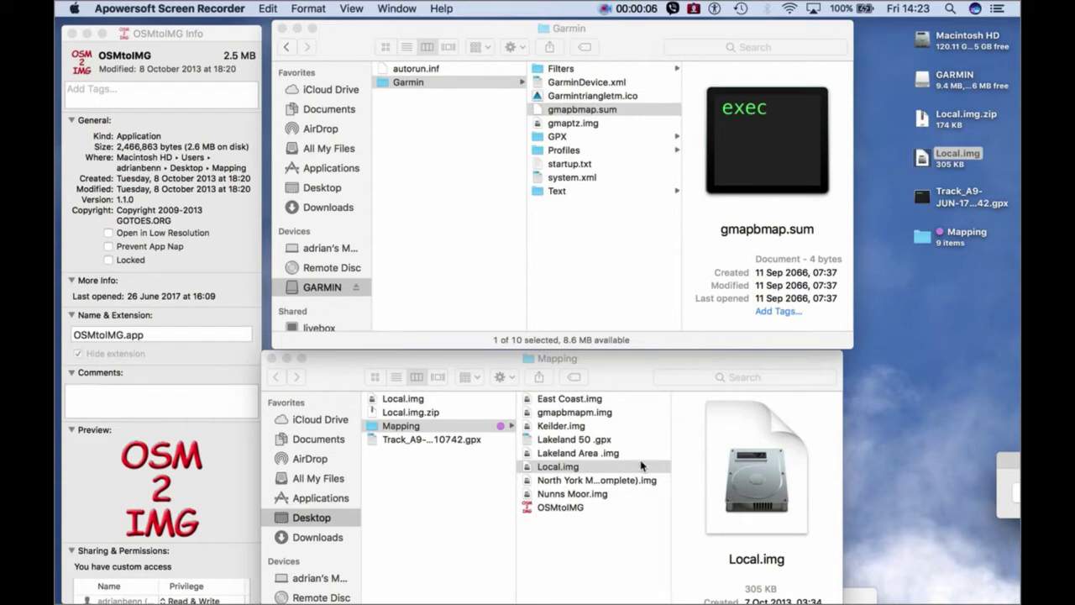
Trash Local.img.zip from the desktop, keeping the Garmin and Mapping folder windows in view
left_click(956, 122)
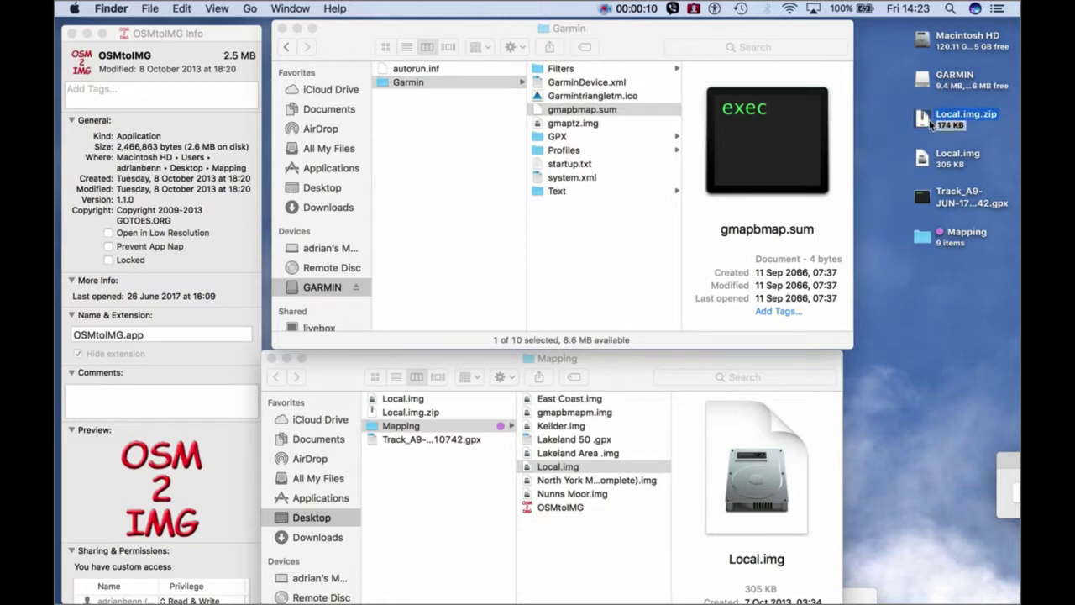
key("super+BackSpace")
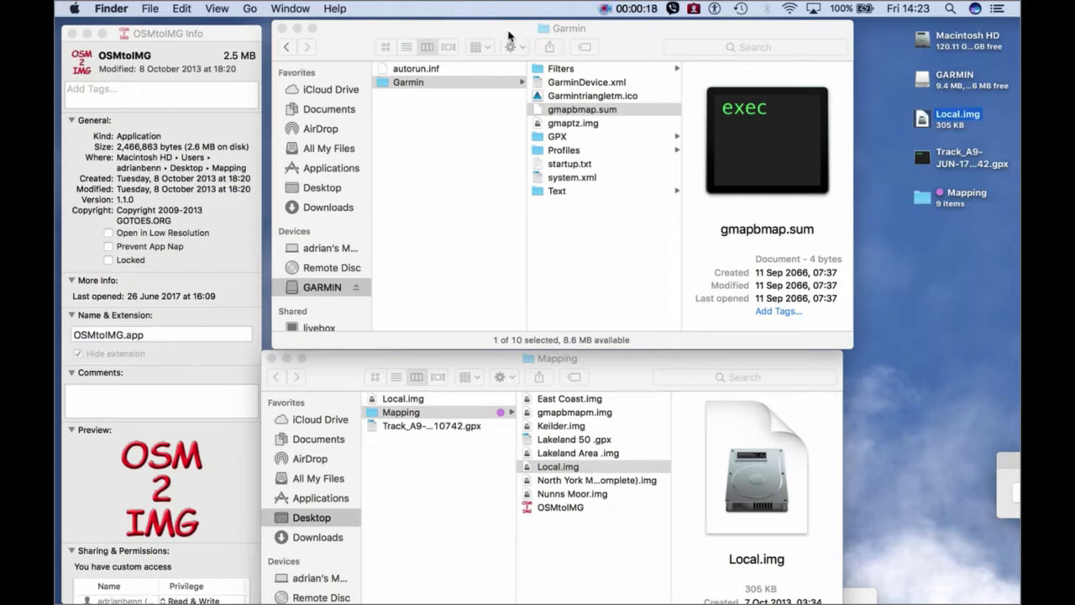
left_click(509, 35)
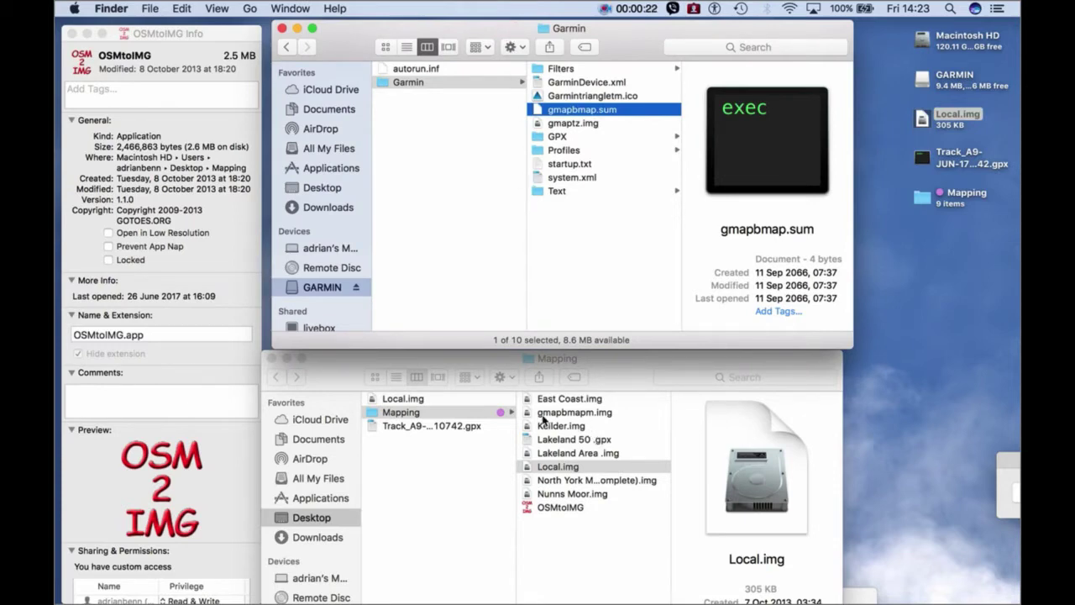
left_click(626, 358)
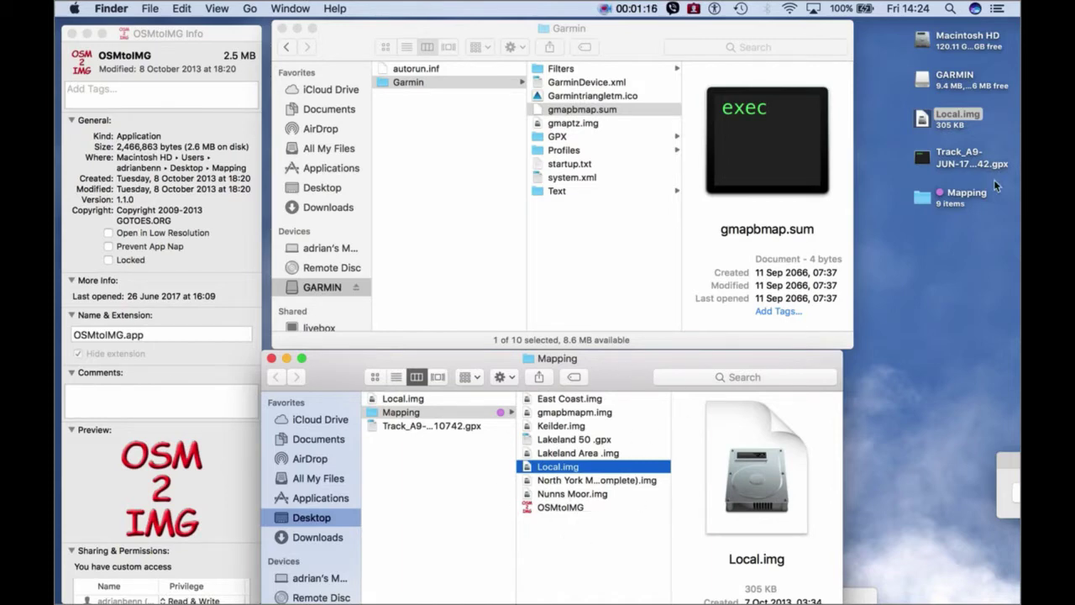
Rename the desktop Local.img to gmapbmap.img and drag it into the GARMIN device's Garmin folder
right_click(964, 118)
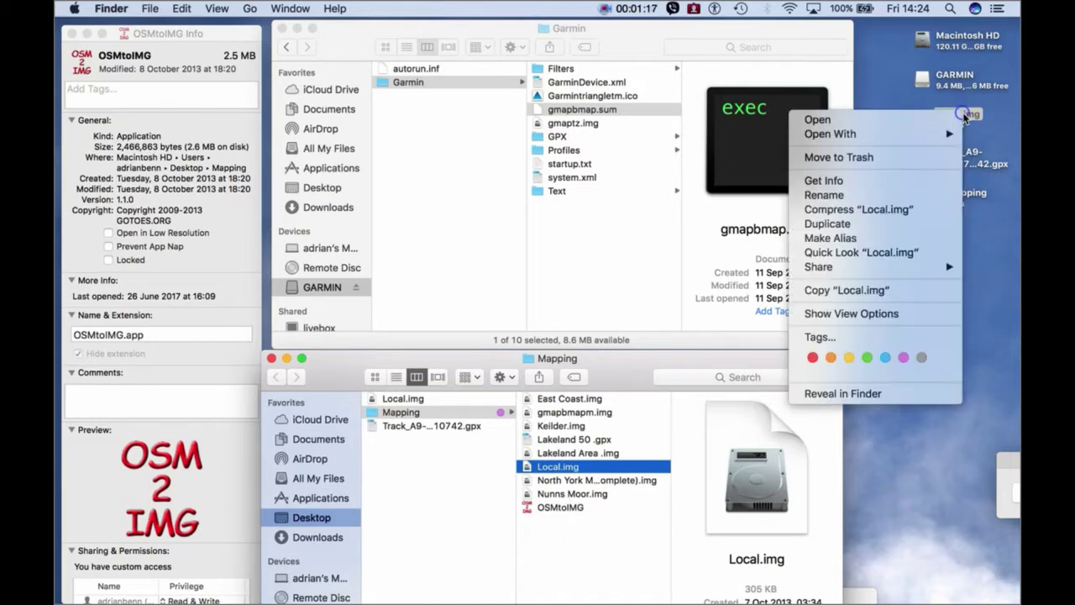
left_click(850, 200)
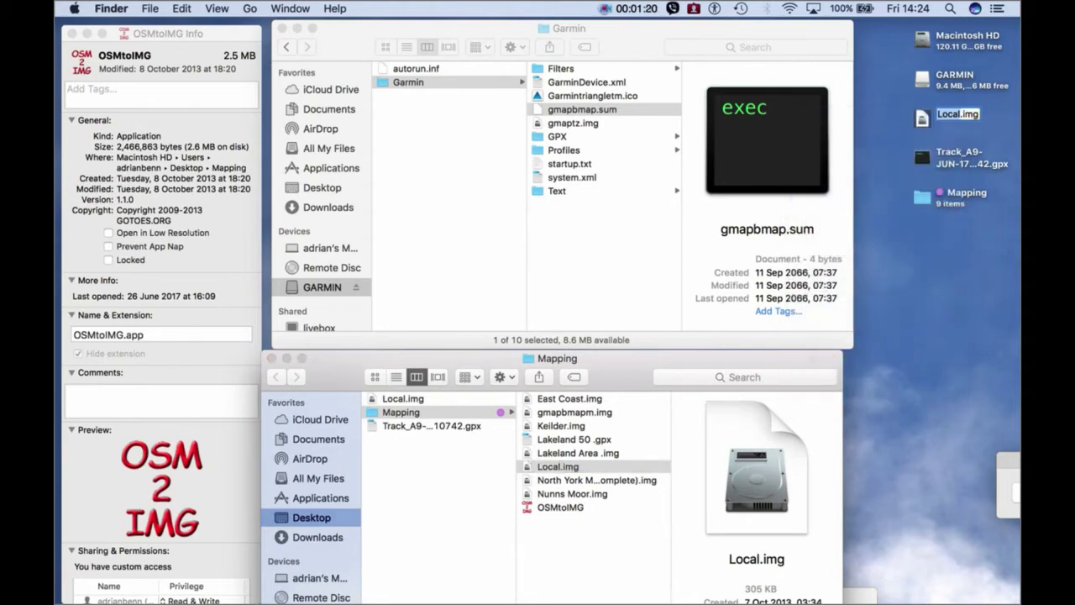
key("BackSpace")
type("gmapb")
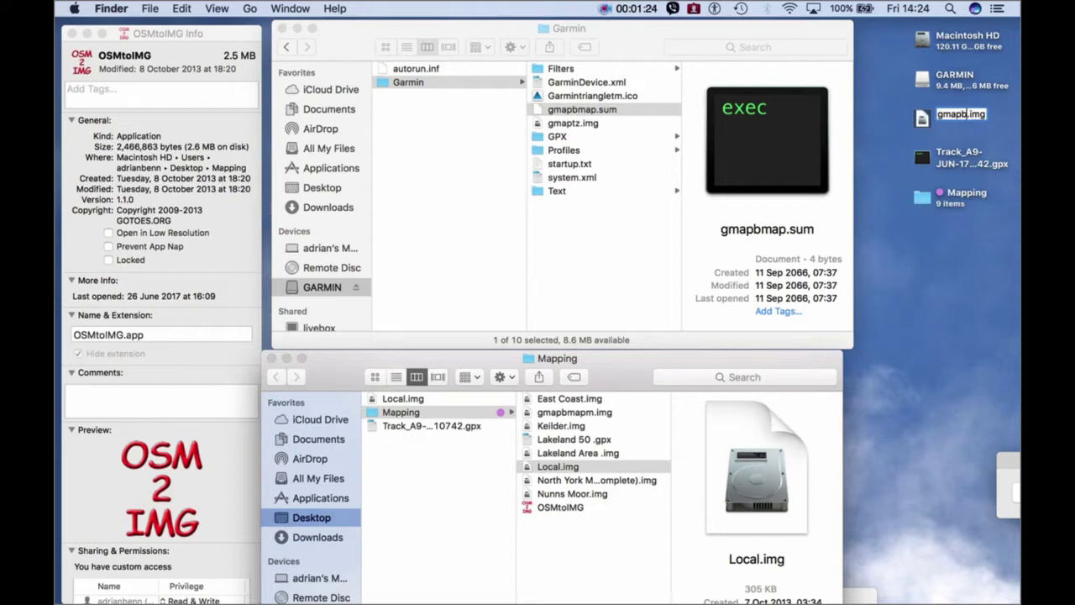
type("map")
key("Return")
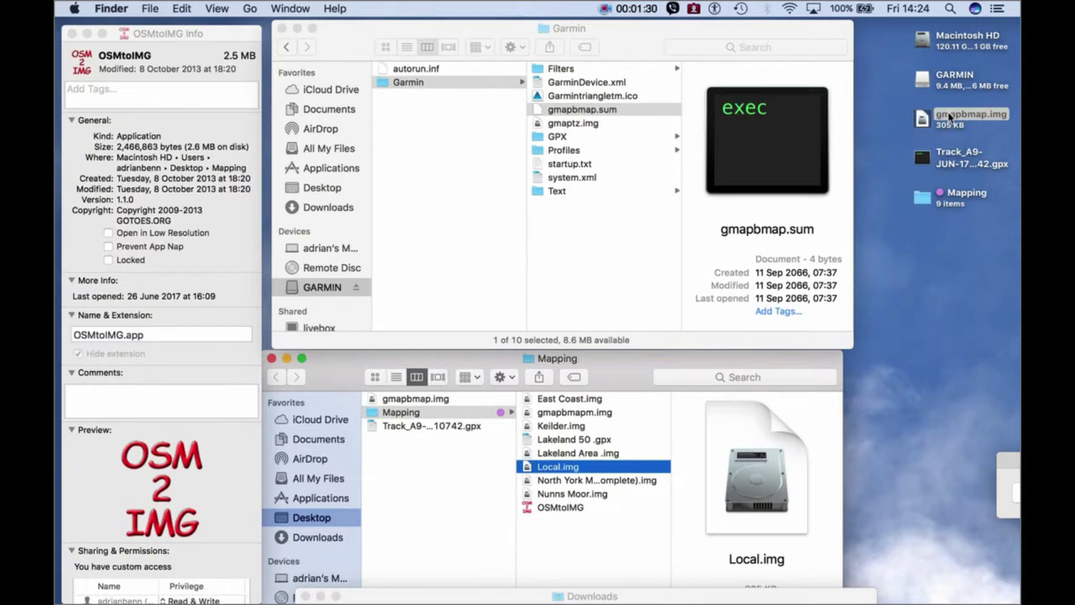
left_click(949, 116)
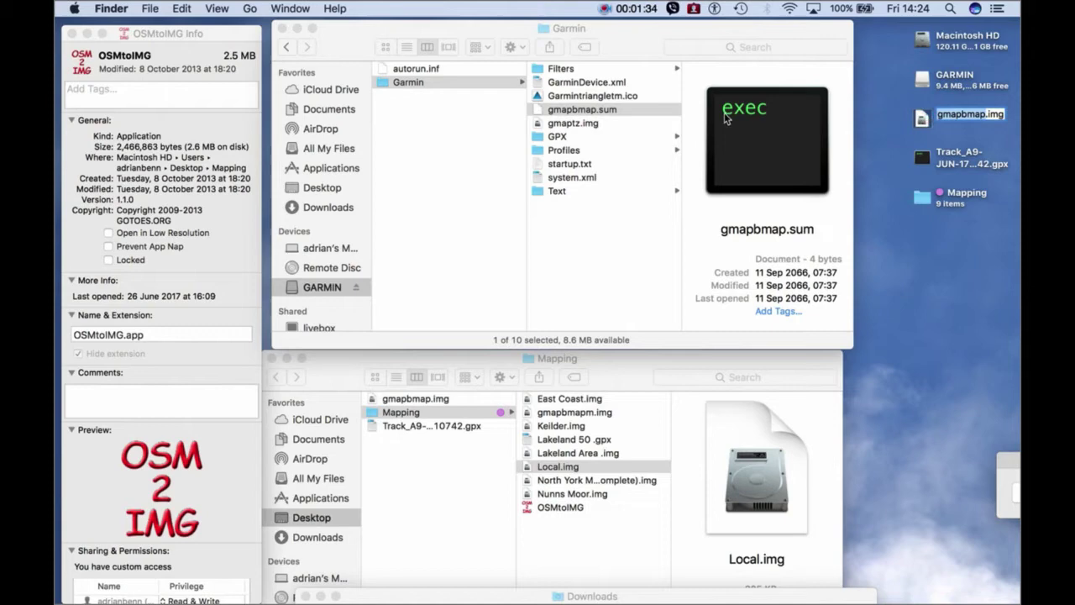
left_click_drag(927, 122, 610, 127)
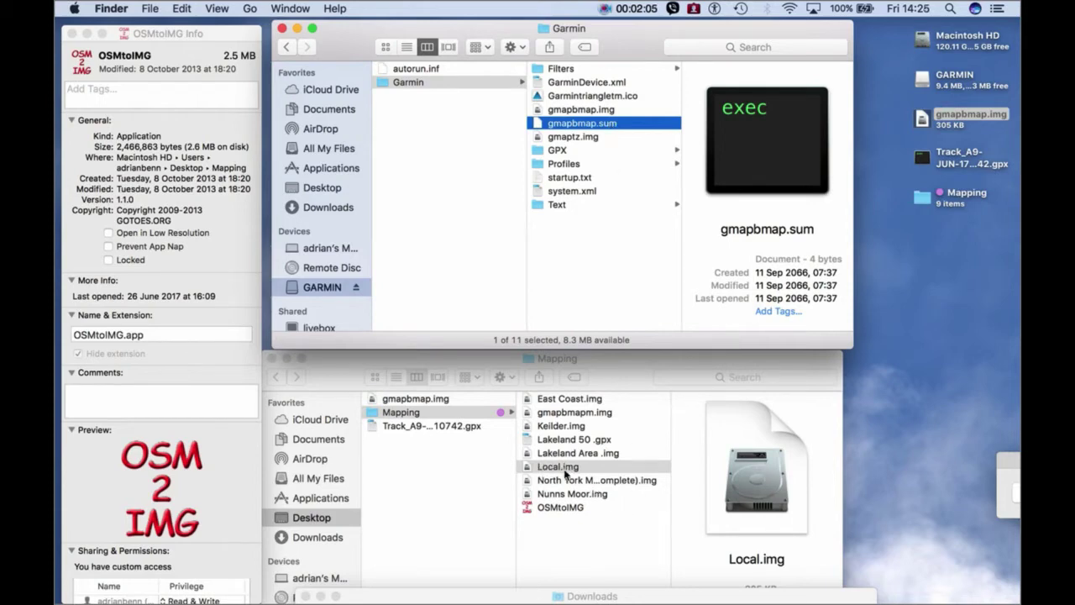
Move the desktop gmapbmap.img to the Trash, then empty the Trash permanently
left_click(976, 117)
key("super+BackSpace")
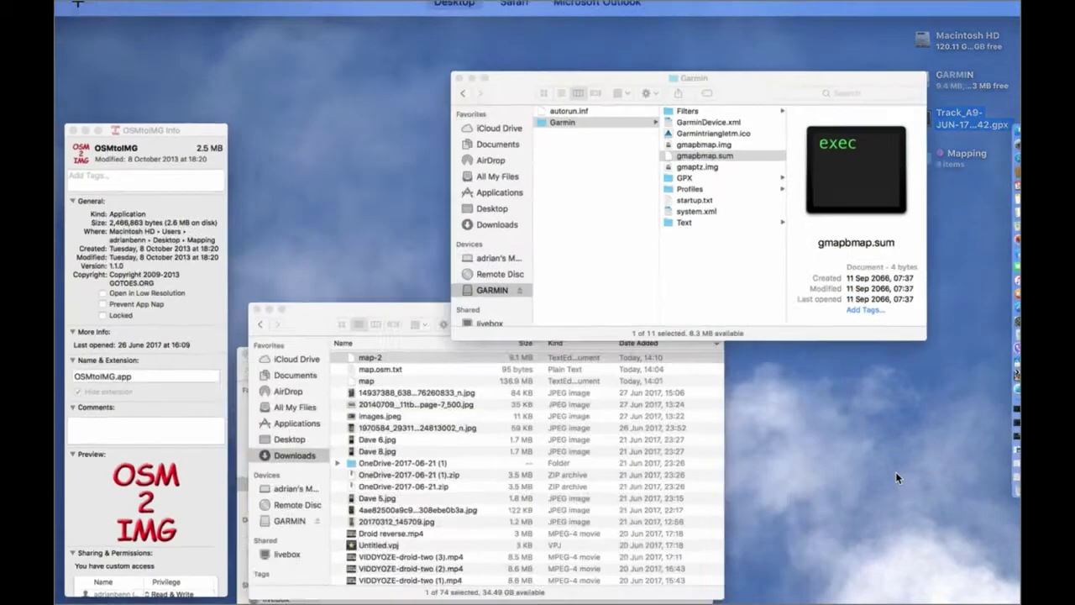
key("ctrl+Up")
left_click(1008, 494)
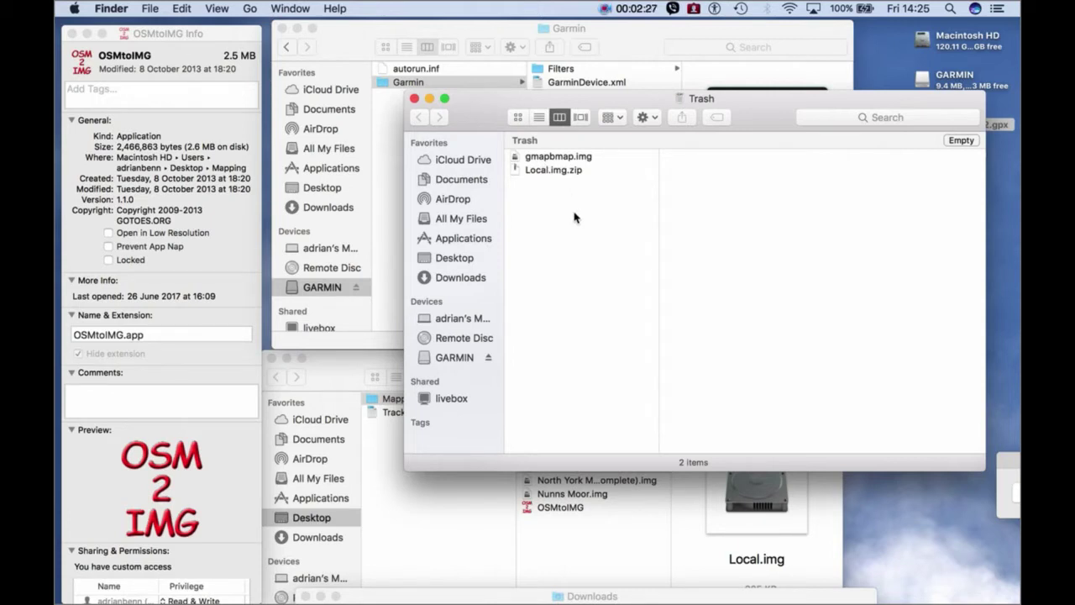
left_click(583, 158)
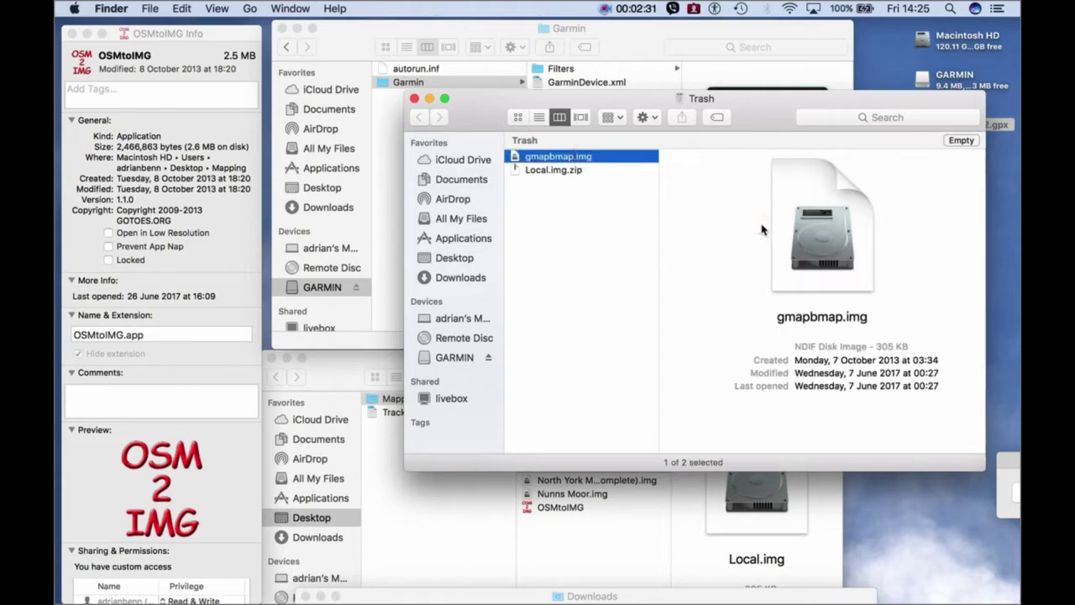
left_click(630, 281)
left_click(961, 140)
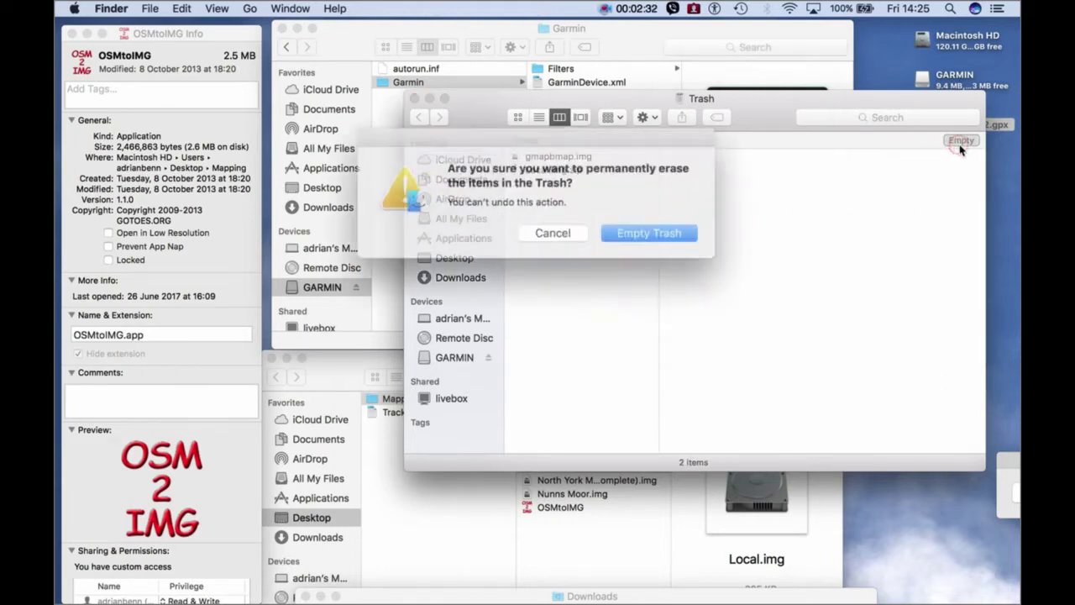
left_click(623, 230)
key("super+w")
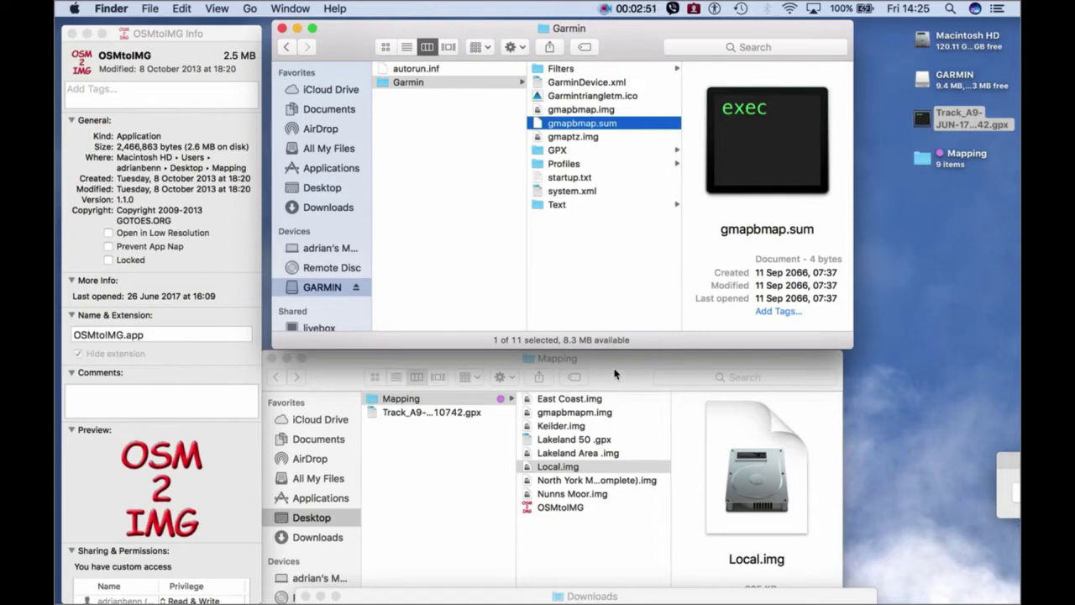
Minimise the Garmin window, centre the Mapping window, and switch to Safari's OpenStreetMap Export page
left_click(563, 509)
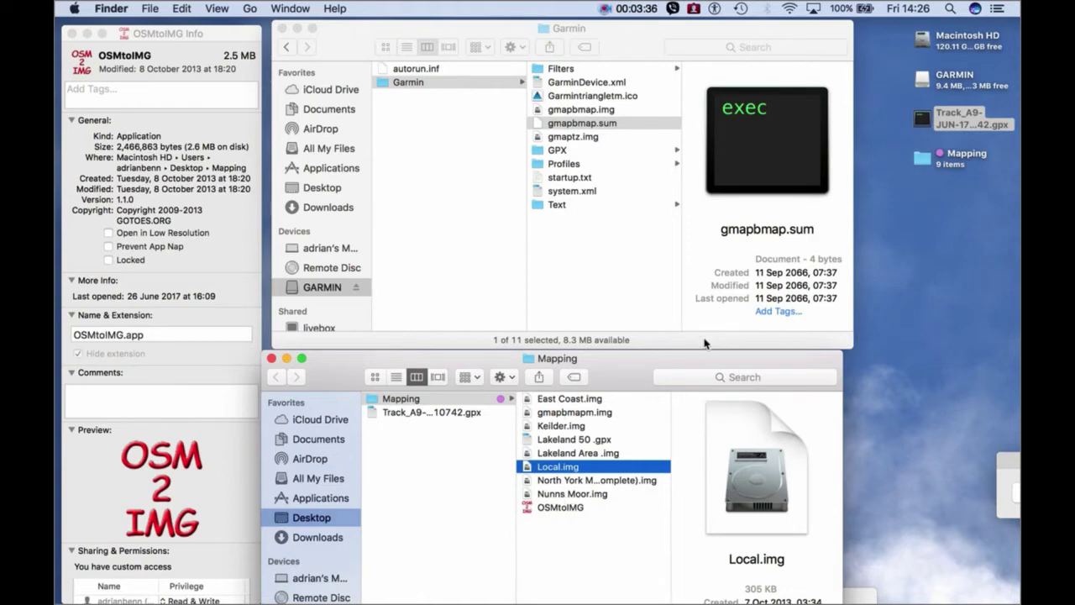
left_click(298, 28)
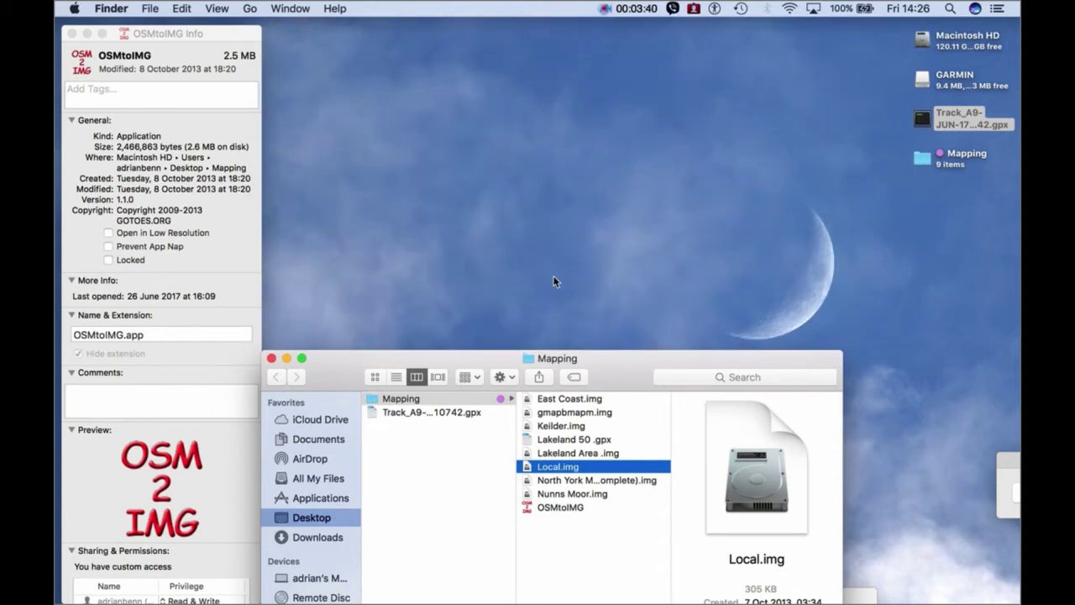
left_click_drag(625, 365, 679, 210)
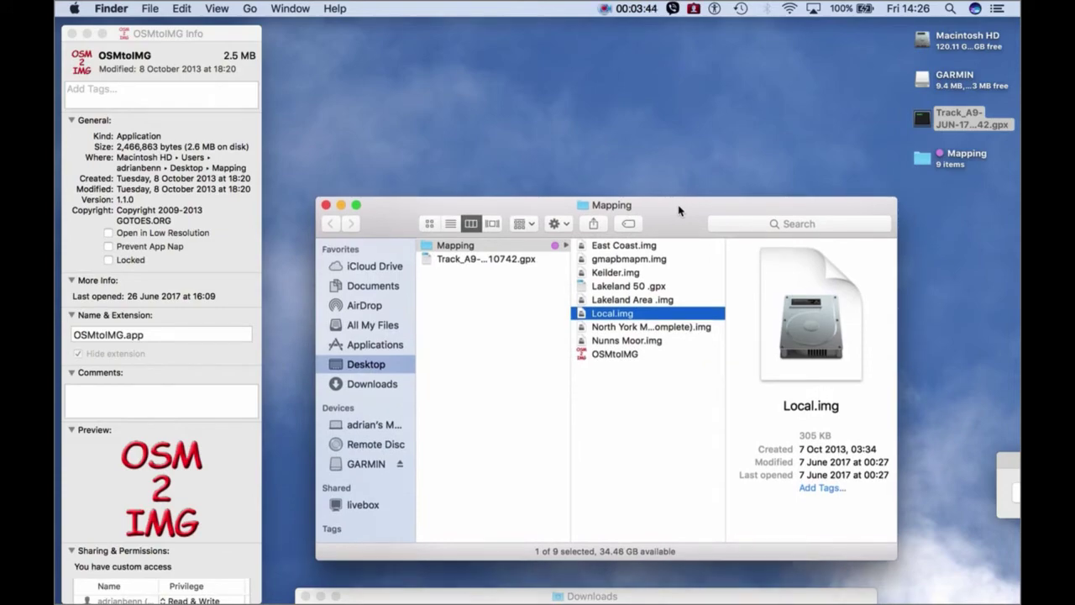
key("ctrl+Up")
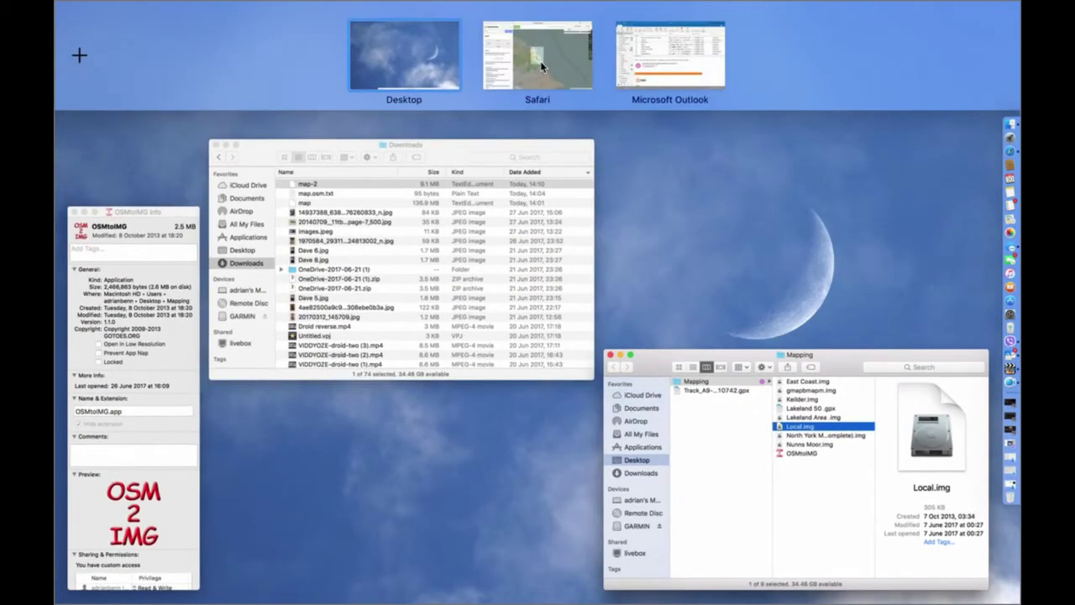
left_click(540, 61)
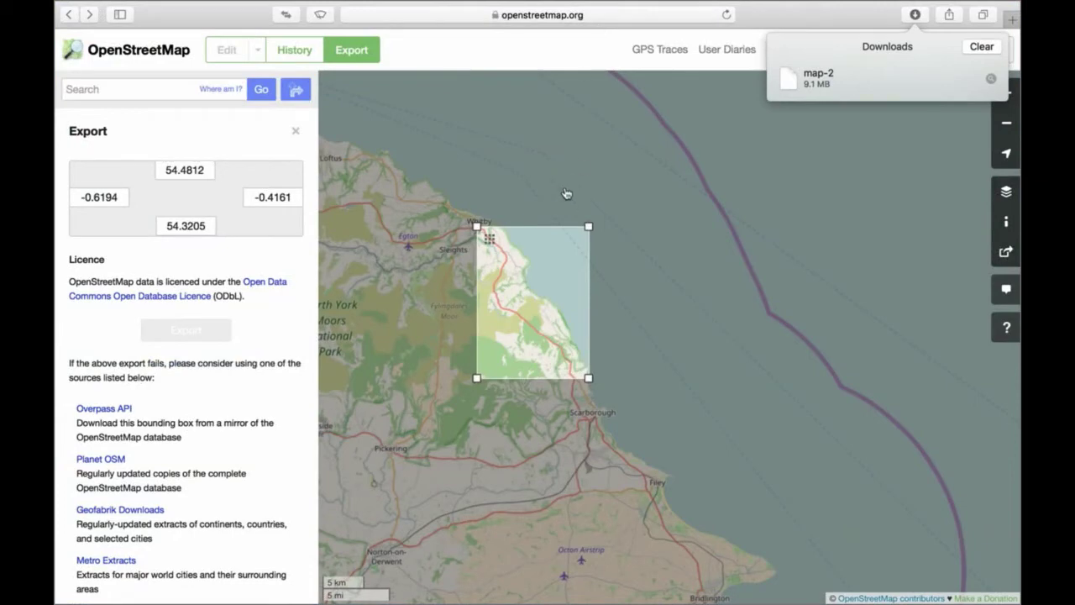
Trim the export box from its top and bottom-left corner, zooming in one level
left_click_drag(588, 225, 575, 314)
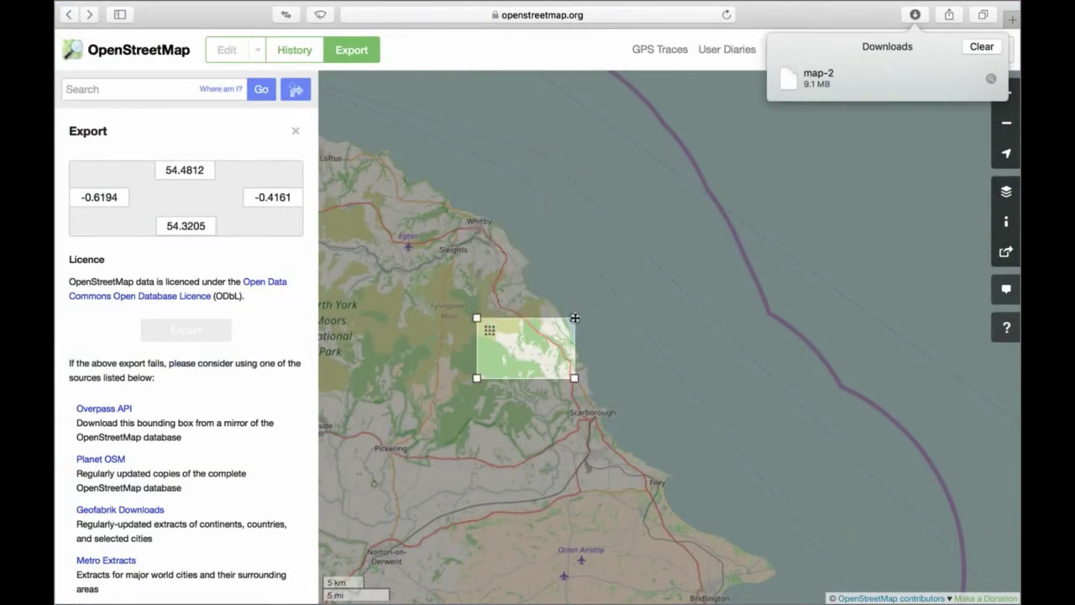
left_click(1007, 93)
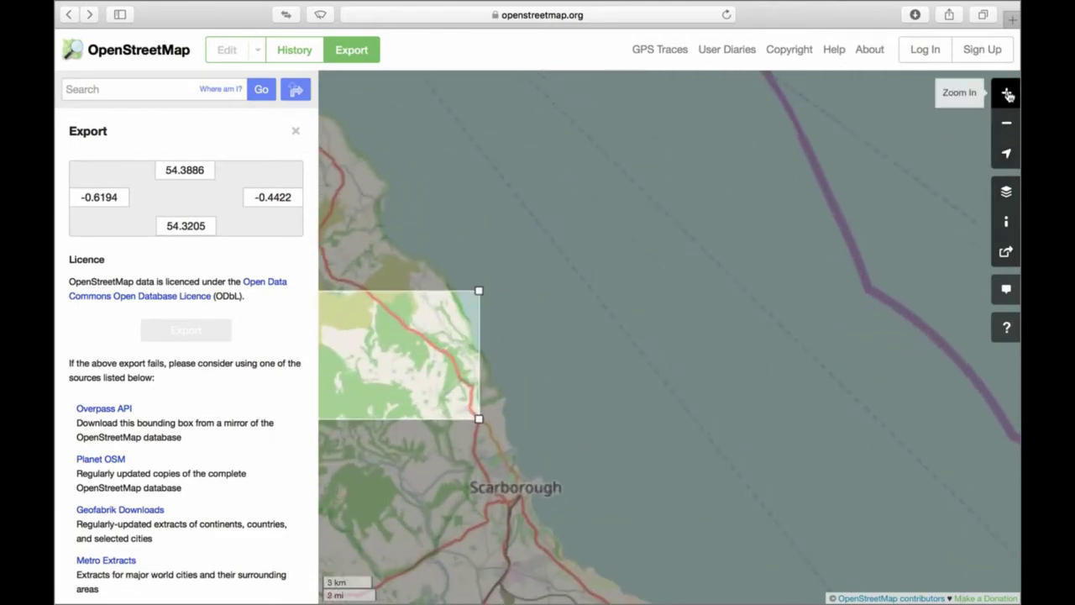
left_click_drag(557, 336, 767, 306)
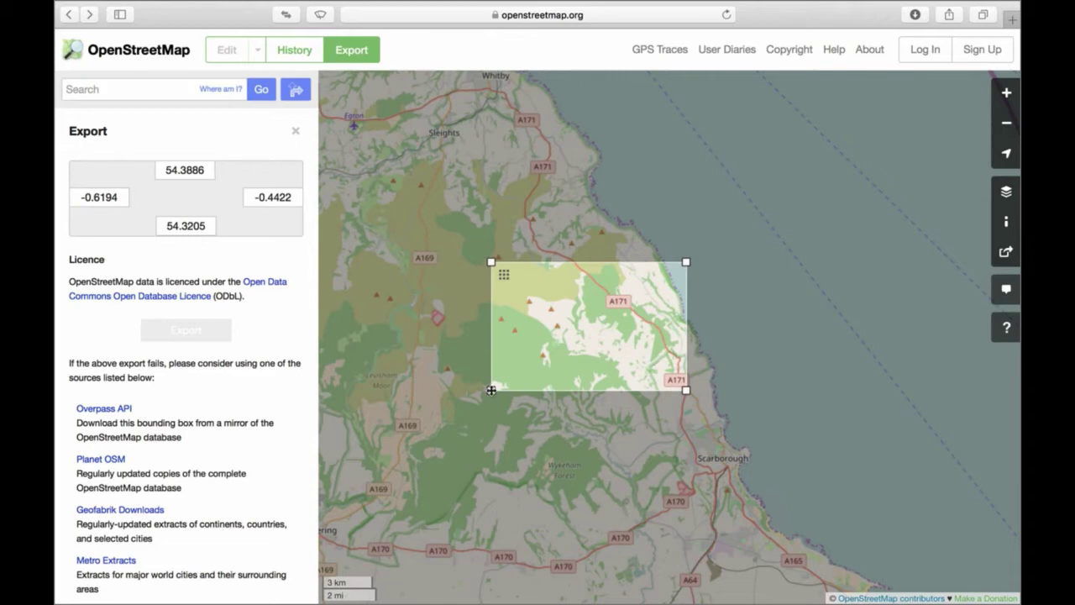
left_click_drag(494, 392, 583, 359)
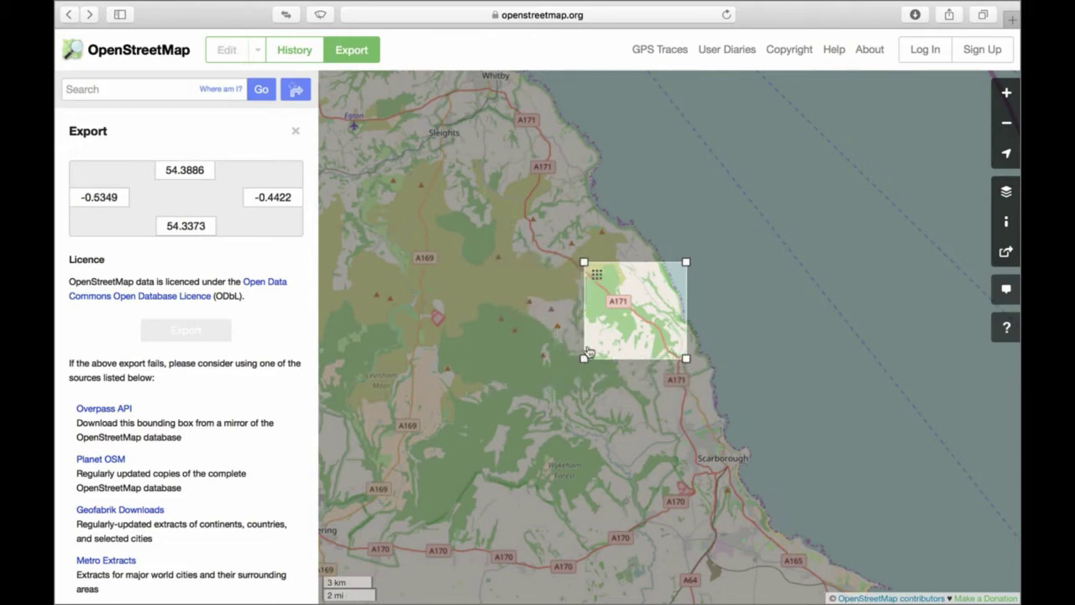
left_click_drag(641, 327, 641, 277)
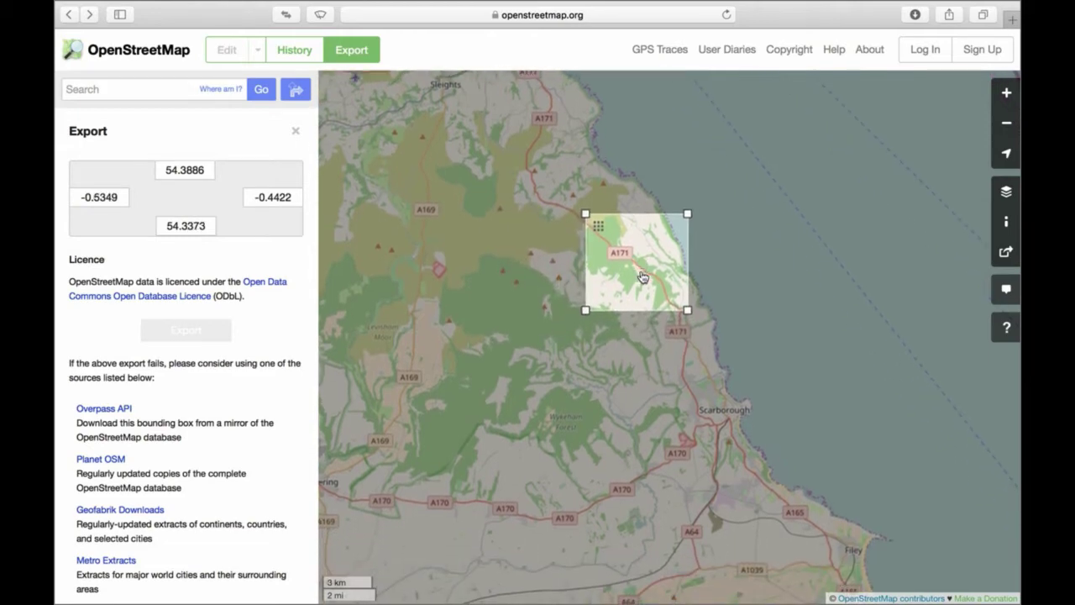
At 2 km scale, frame the export box over Ravenscar and Staintondale, extending it west past the A171
left_click(1007, 126)
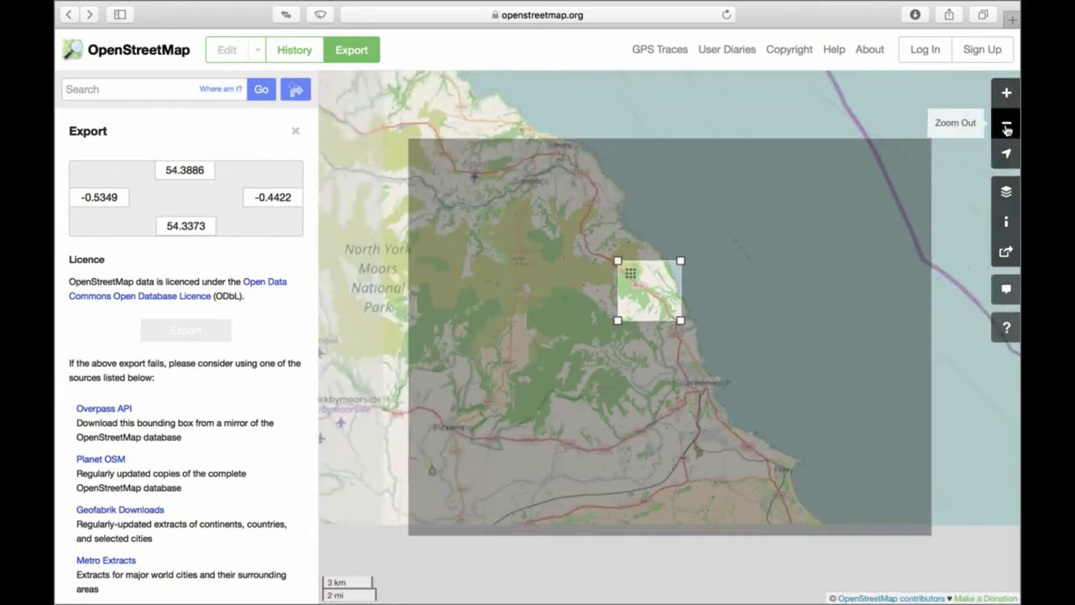
left_click(1007, 126)
left_click(1007, 126)
left_click(1007, 126)
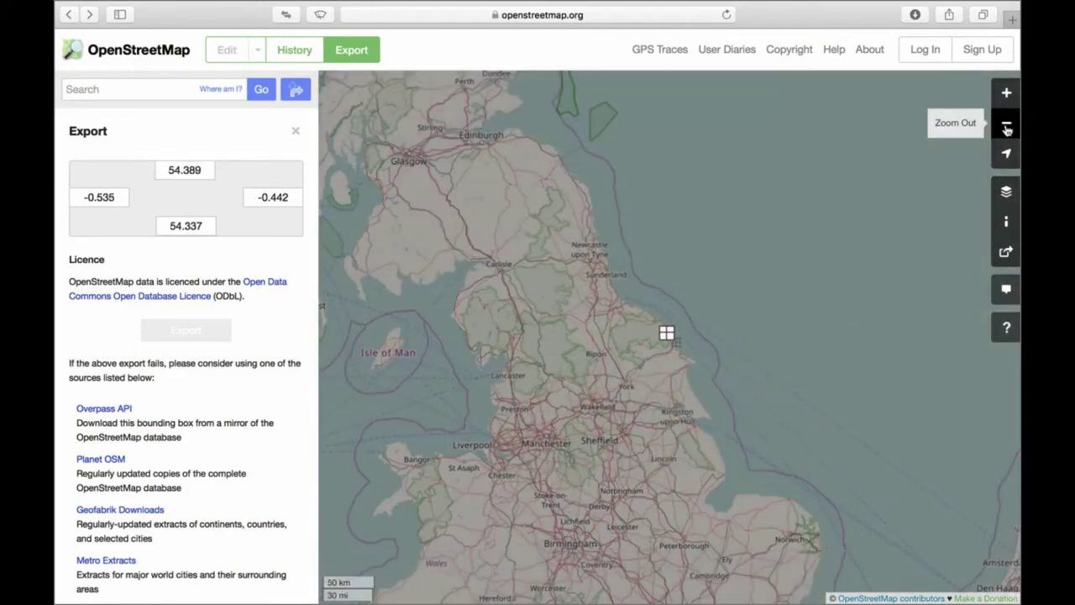
left_click(1007, 126)
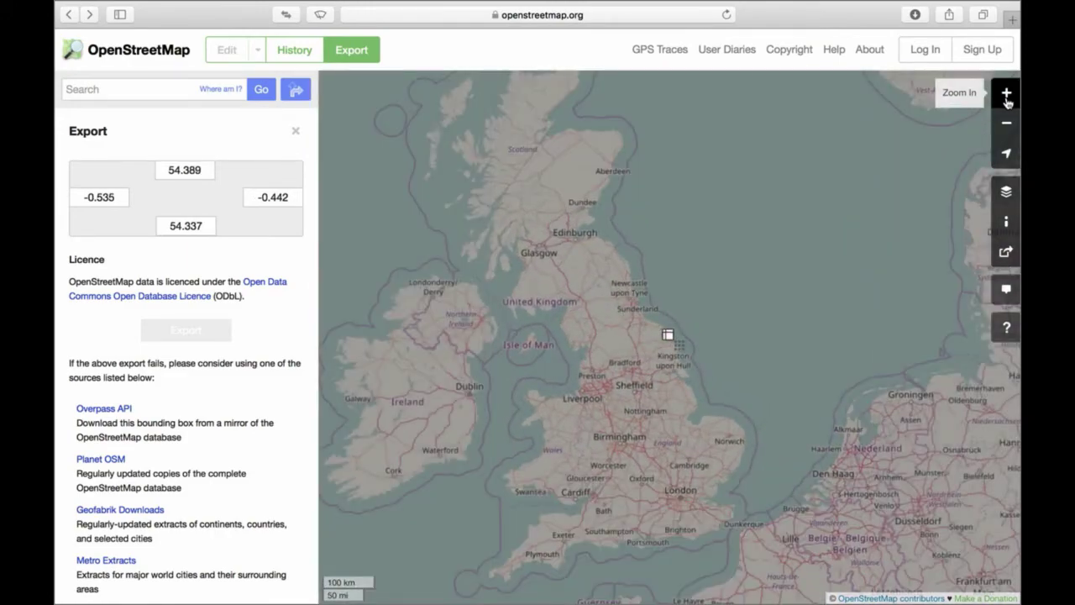
left_click(1007, 94)
left_click(1007, 94)
left_click(1007, 94)
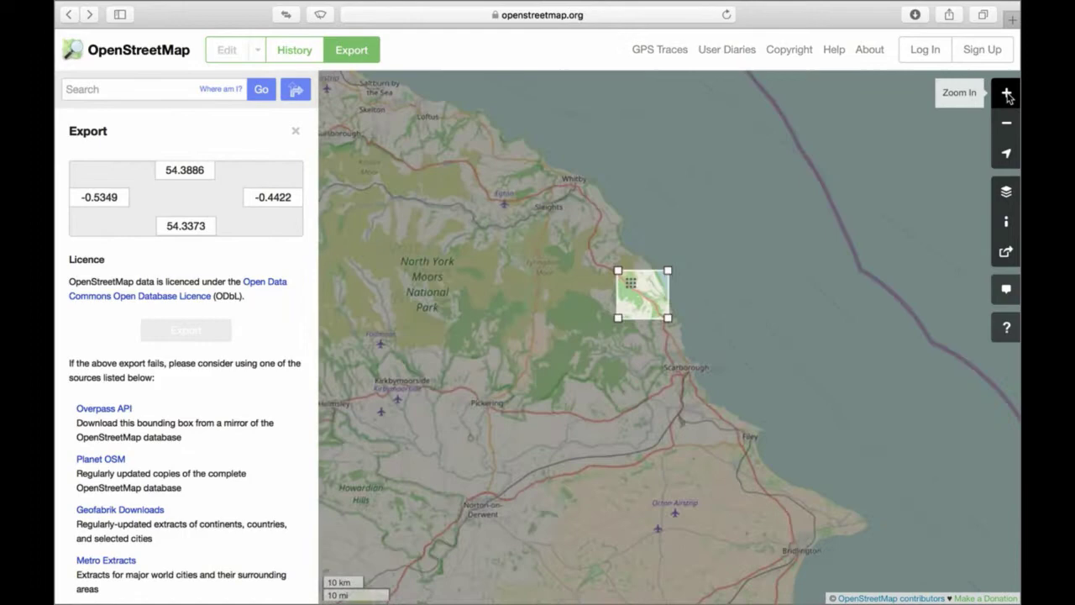
left_click(1007, 94)
left_click(1007, 94)
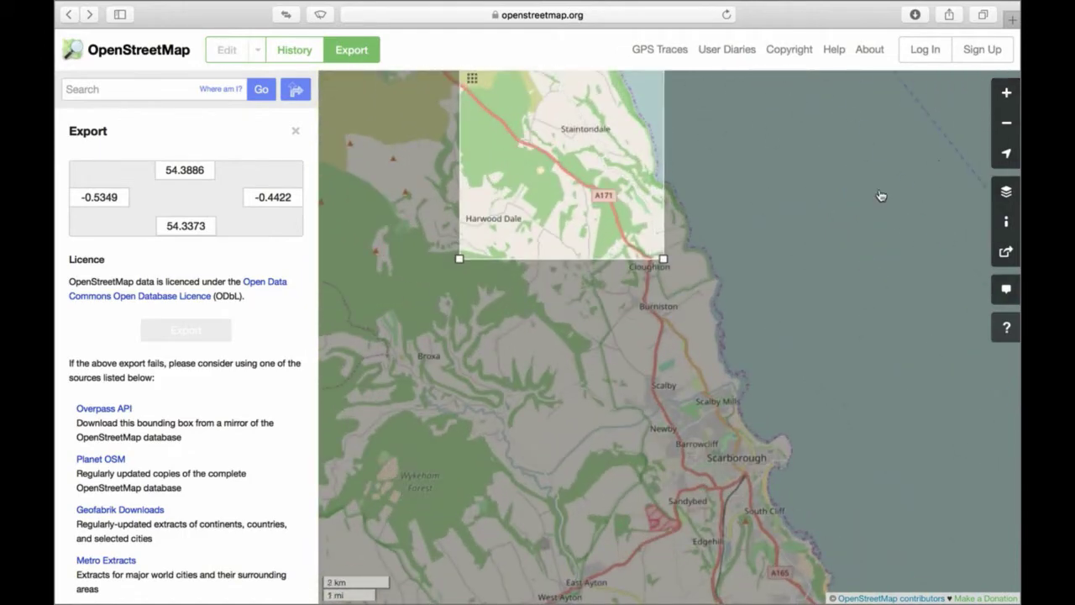
left_click_drag(721, 229, 787, 401)
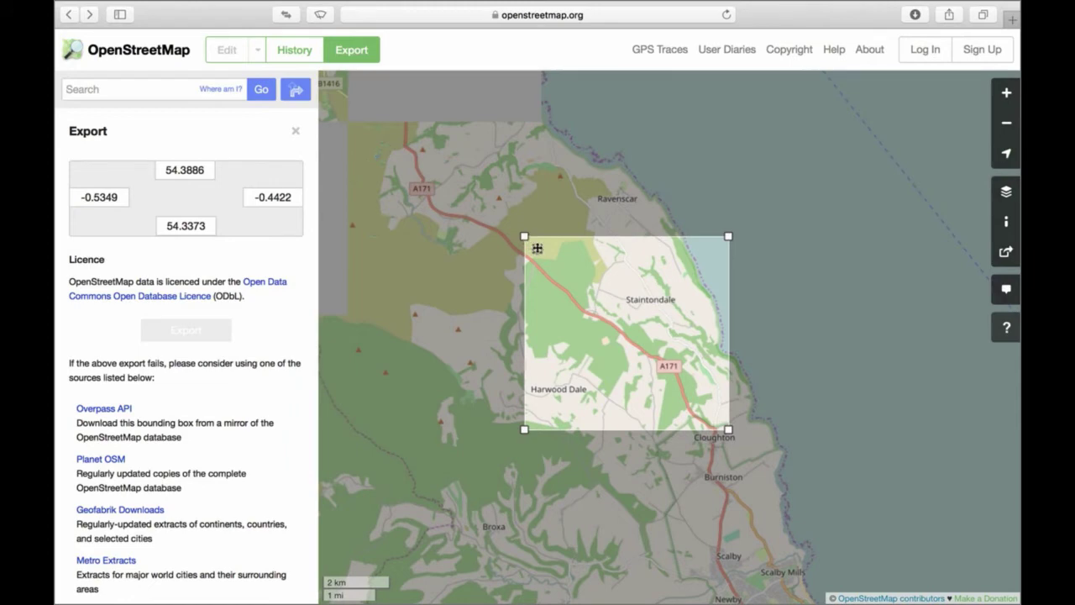
left_click_drag(536, 246, 563, 172)
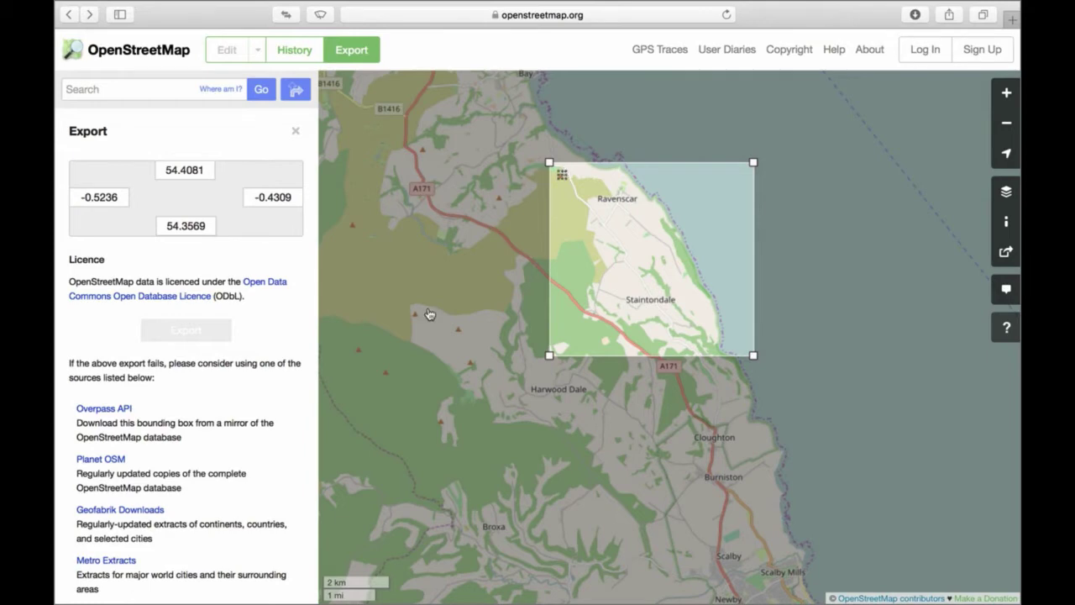
left_click_drag(549, 355, 593, 303)
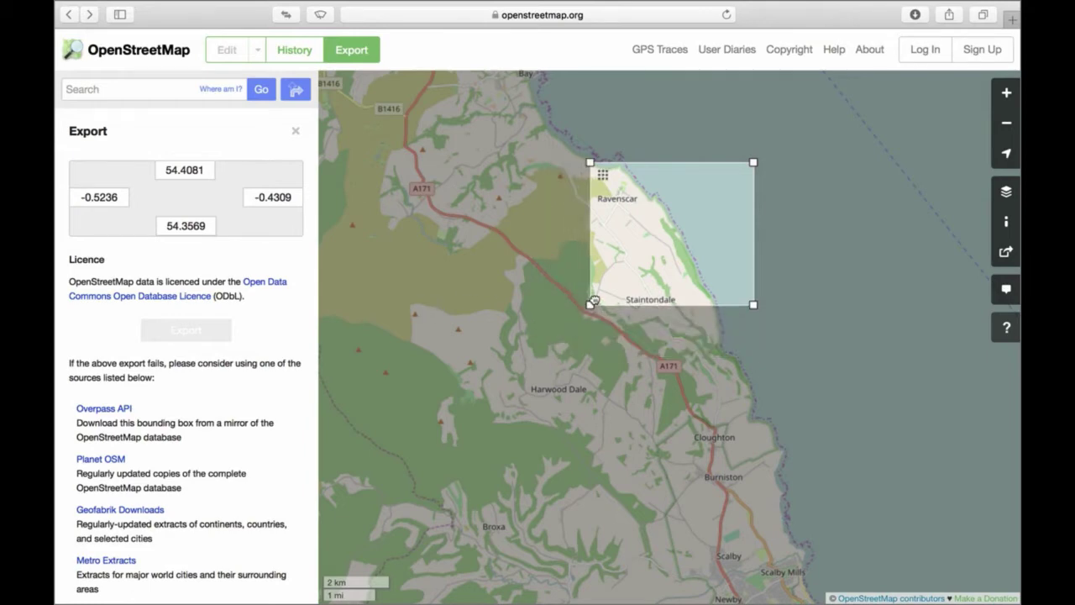
left_click_drag(667, 235, 622, 252)
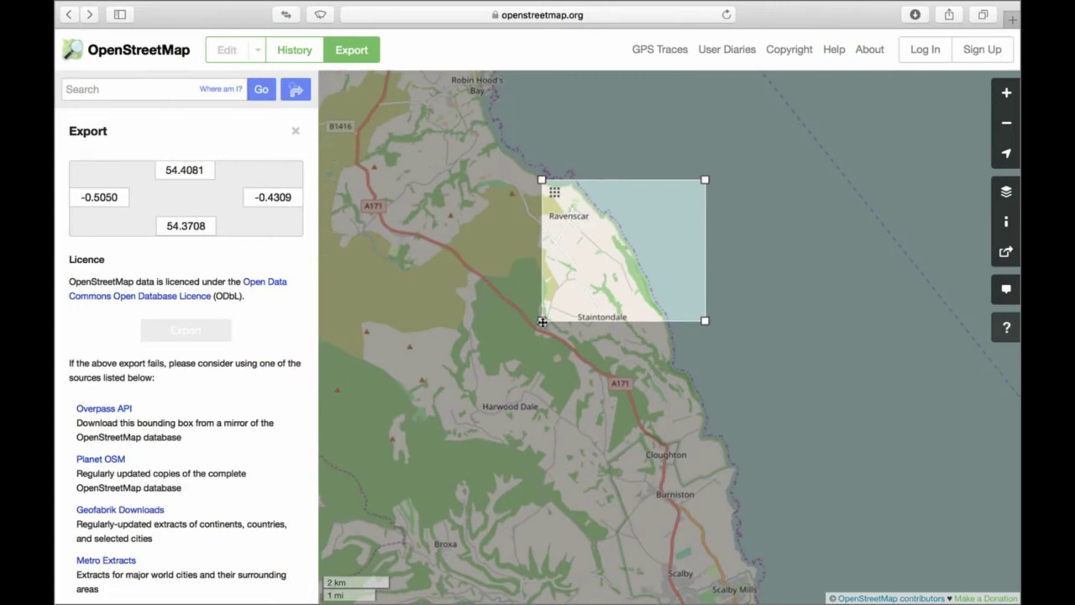
left_click_drag(543, 322, 451, 386)
Search OpenStreetMap for 'whitby' to centre the map on Whitby, North Yorkshire
mouse_move(106, 6)
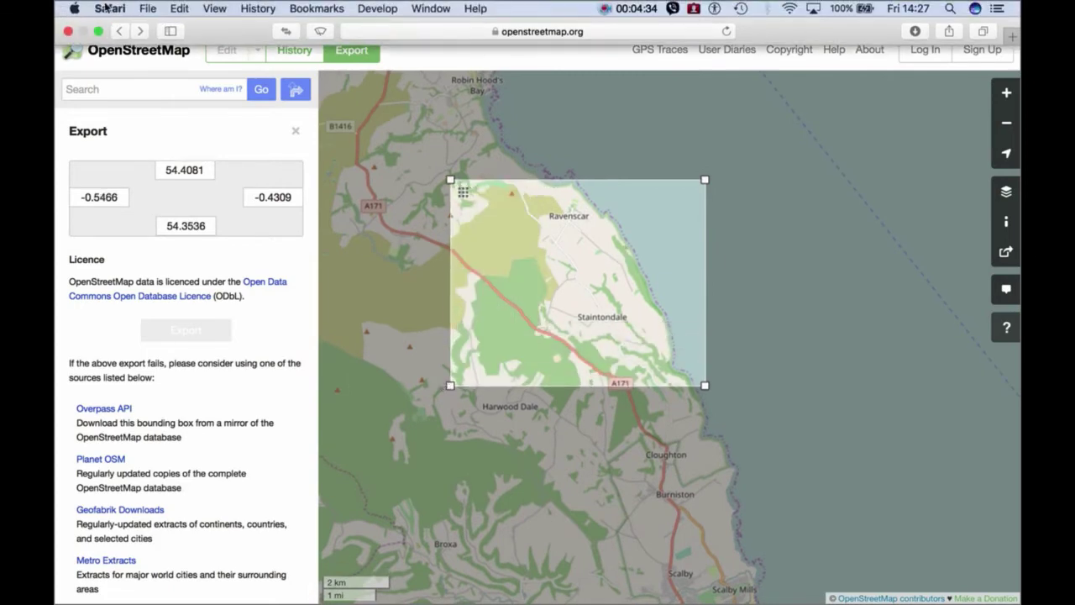
left_click(120, 32)
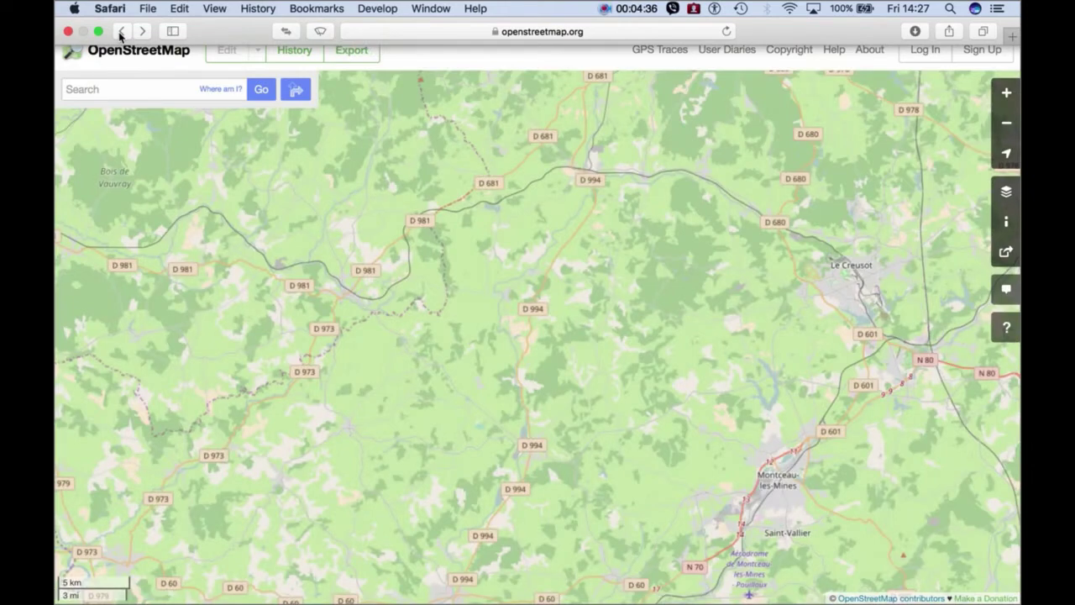
left_click(349, 52)
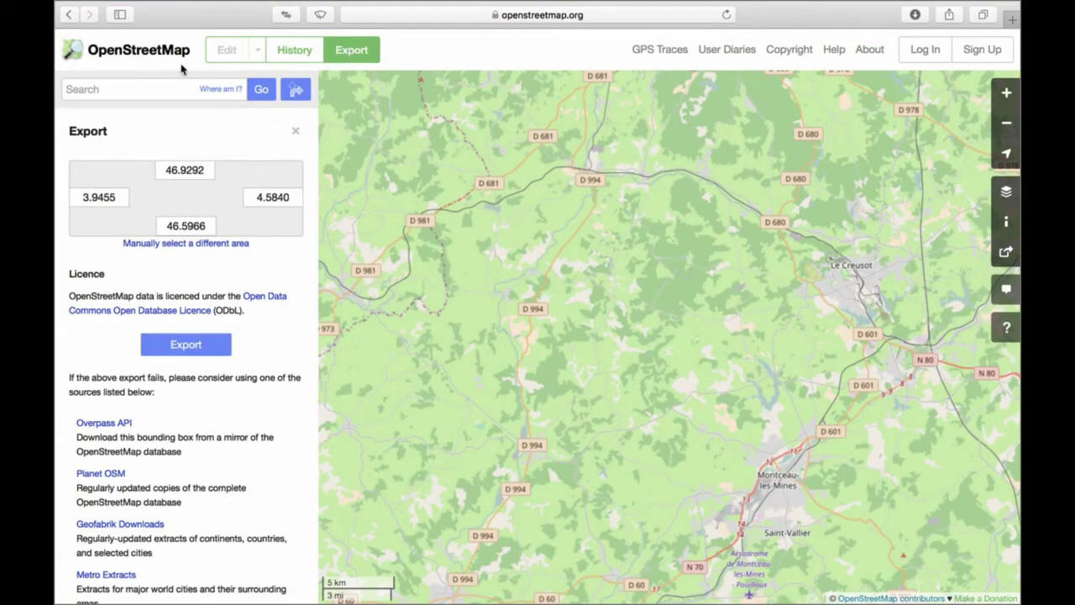
left_click(163, 89)
type("whitby")
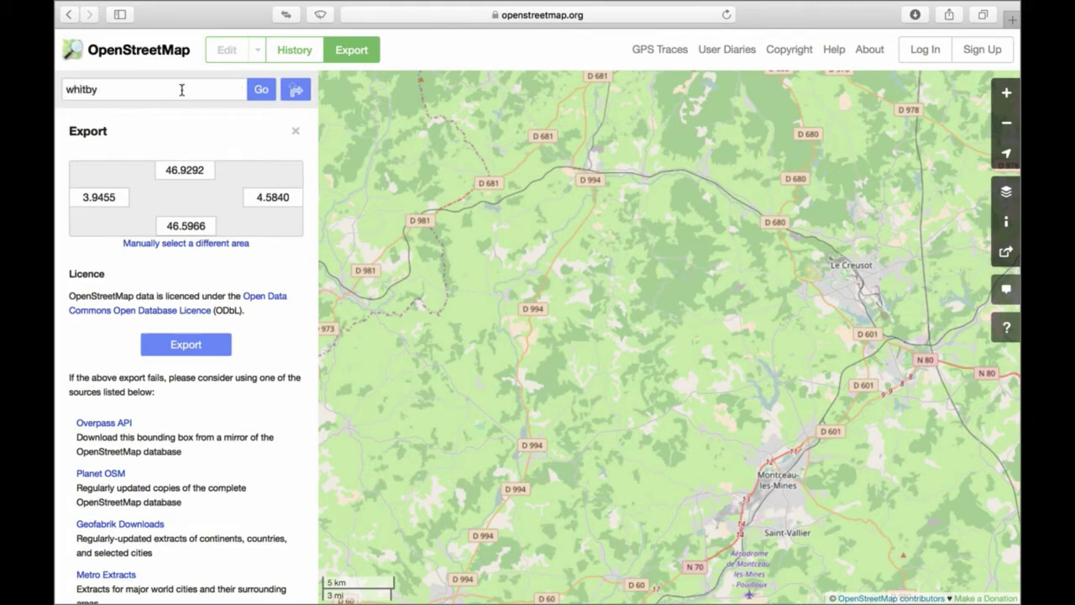
left_click(261, 90)
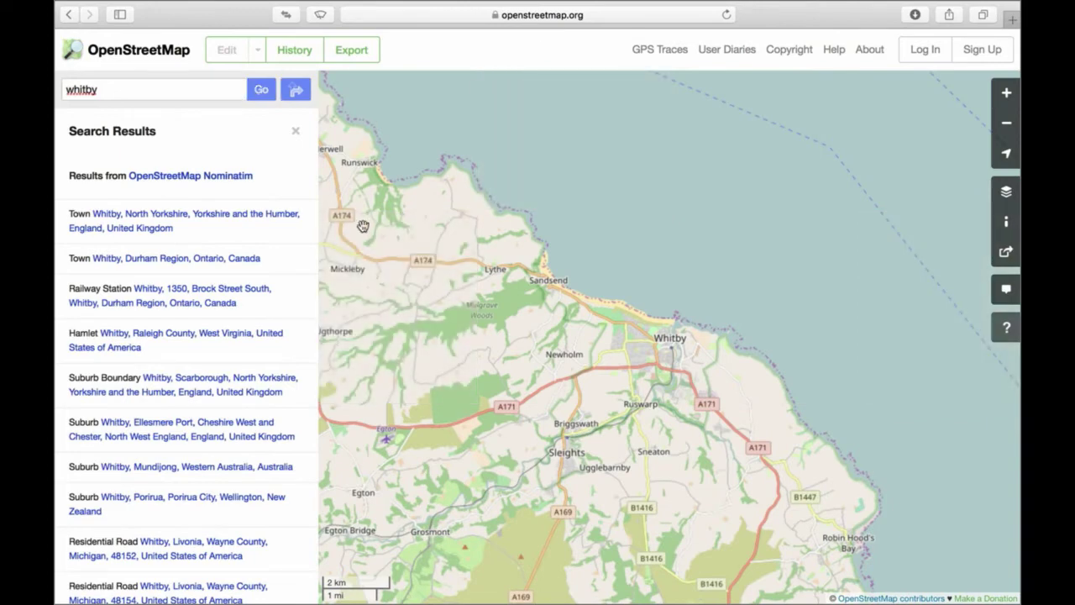
Set a custom export box around Whitby, latitudes 54.5368–54.4185 and longitudes -0.7557 to -0.4789
left_click(355, 57)
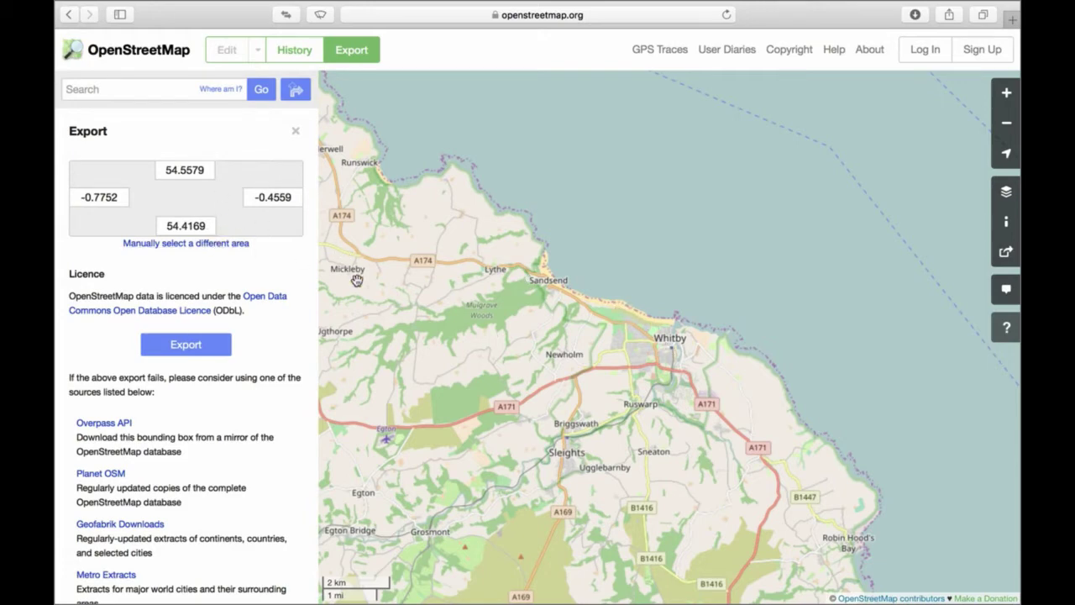
left_click(238, 245)
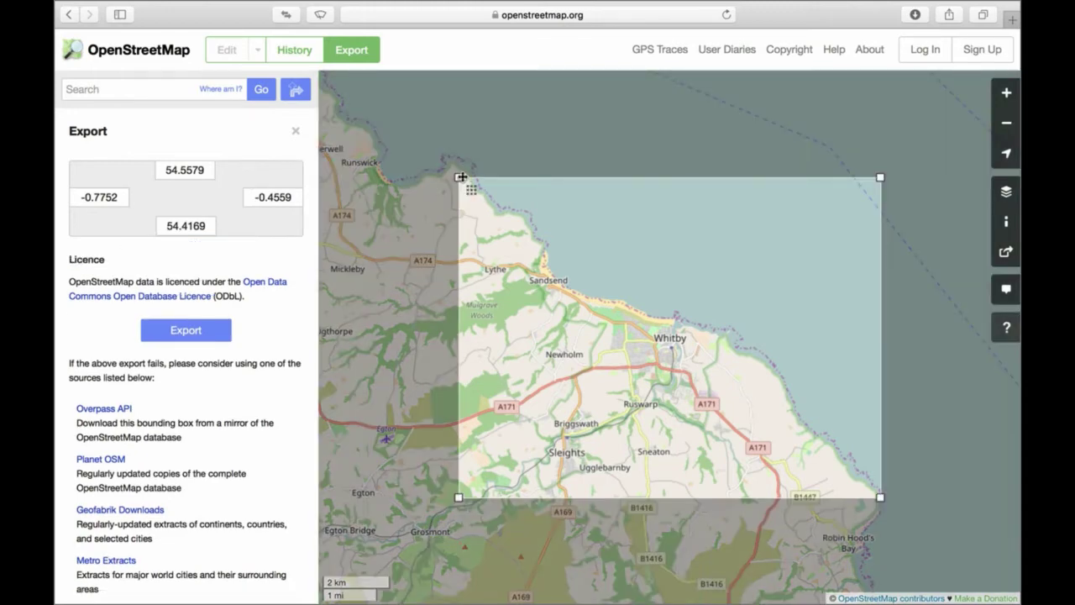
left_click_drag(461, 177, 614, 306)
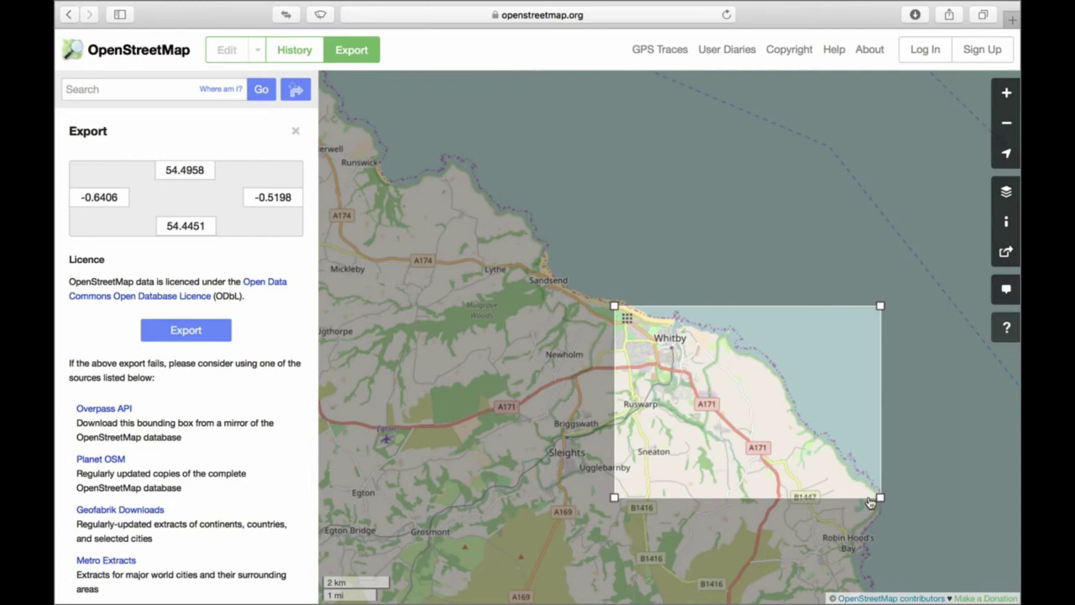
left_click_drag(880, 498, 824, 596)
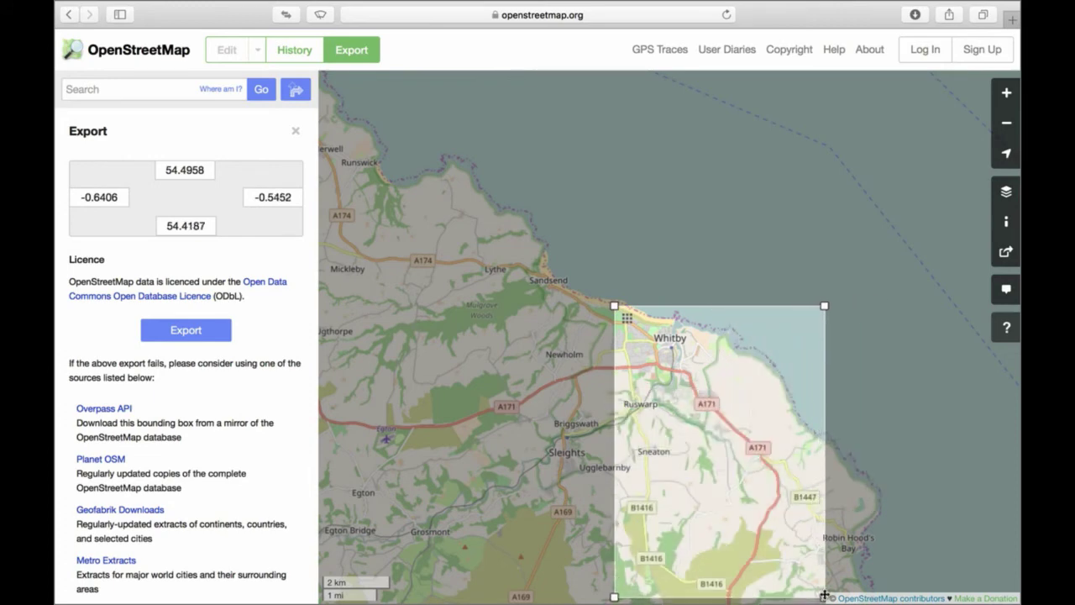
left_click(217, 338)
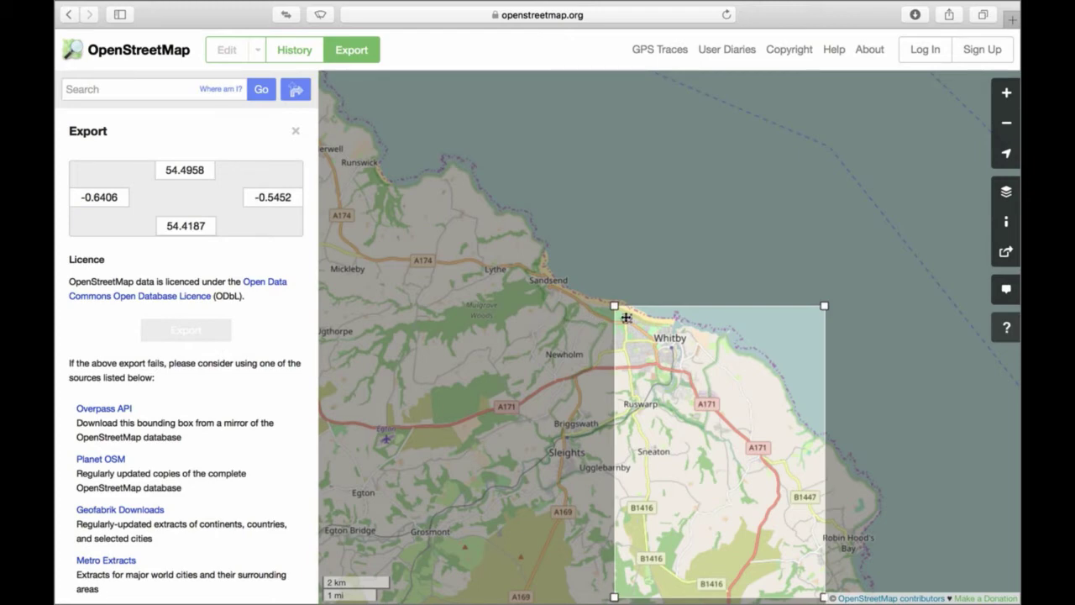
left_click_drag(617, 313, 363, 156)
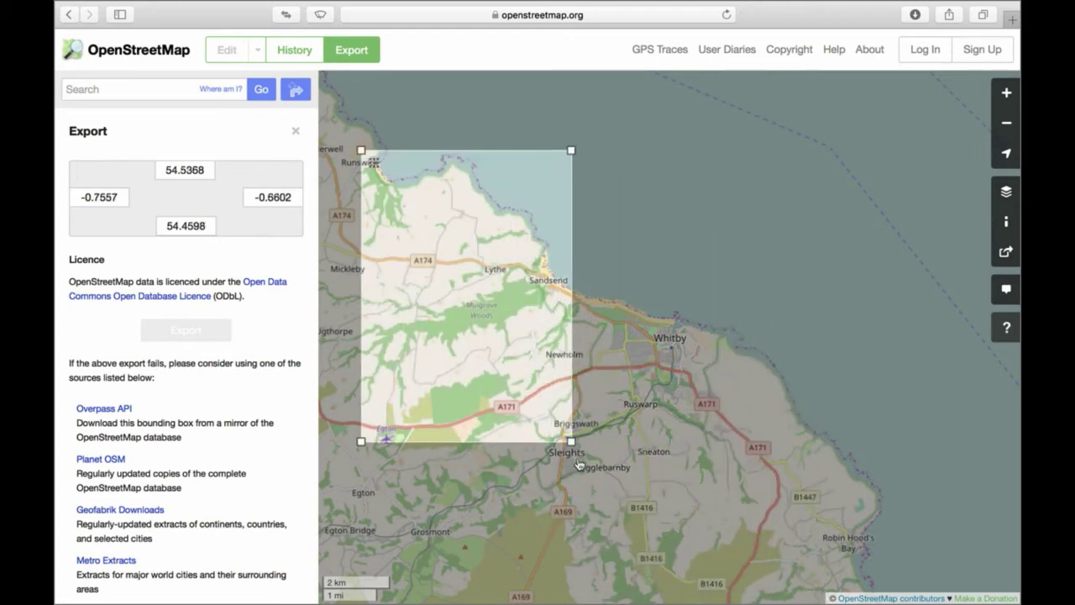
left_click_drag(570, 440, 970, 598)
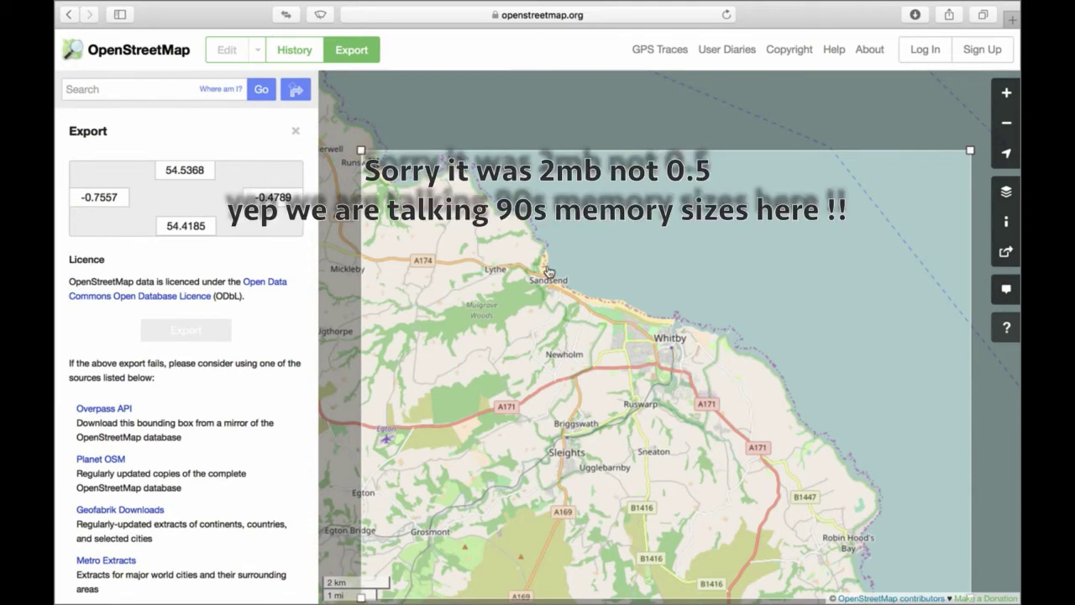
Check that map.osm (6.5 MB) appears in Safari's downloads, then open Mission Control
left_click(915, 15)
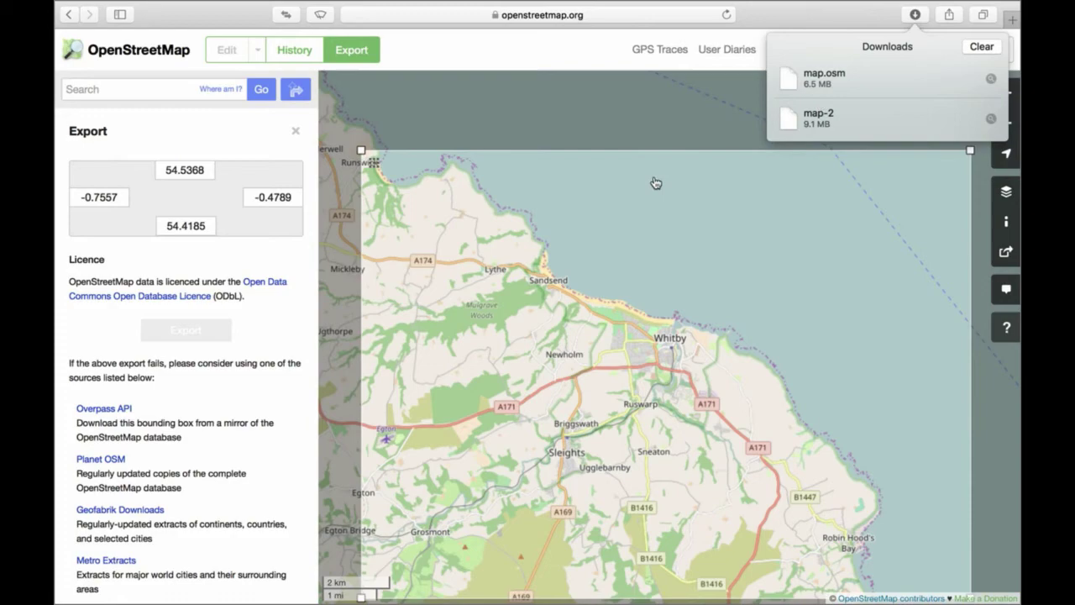
key("F3")
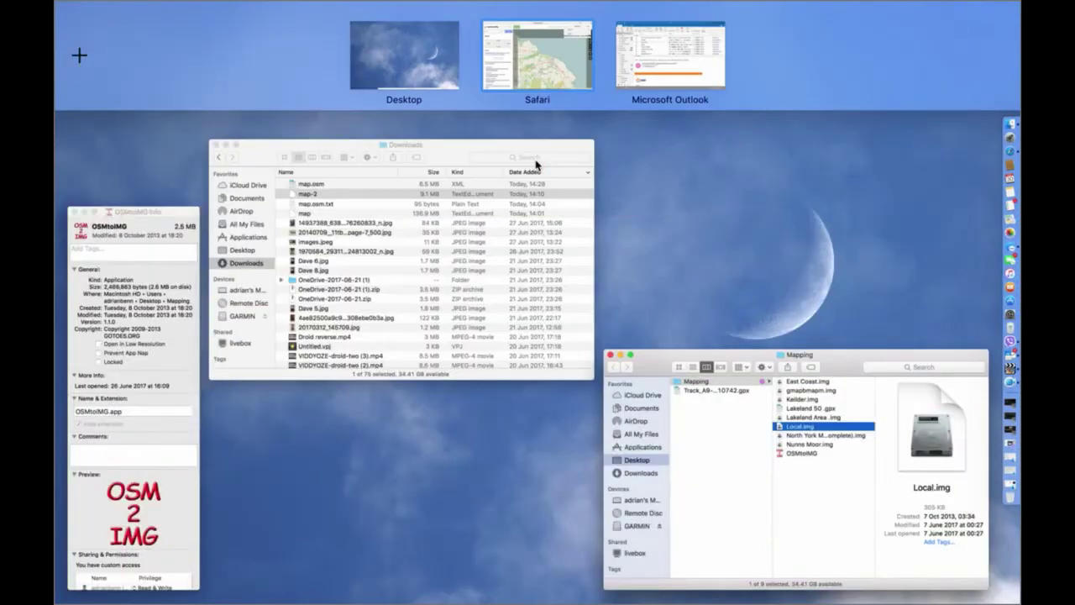
Copy map.osm from the full-screen Downloads window
left_click(397, 481)
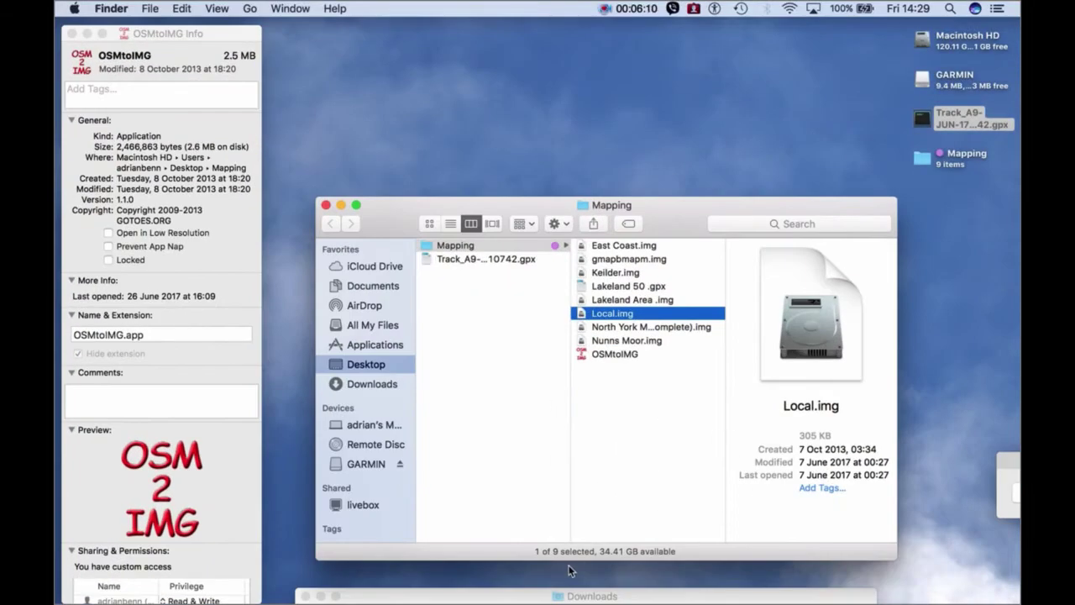
left_click(542, 595)
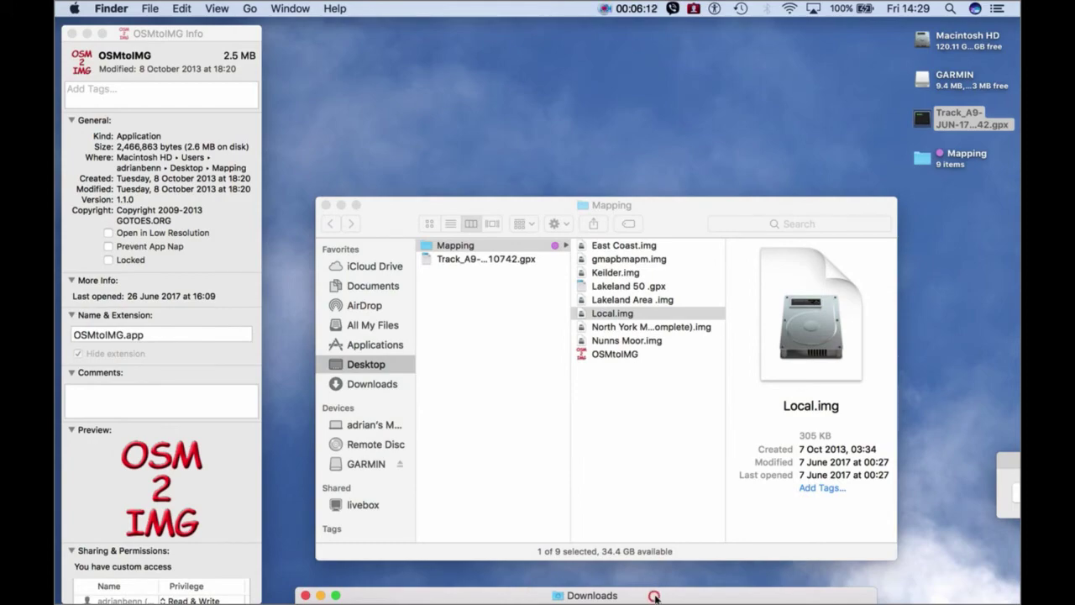
left_click(335, 595)
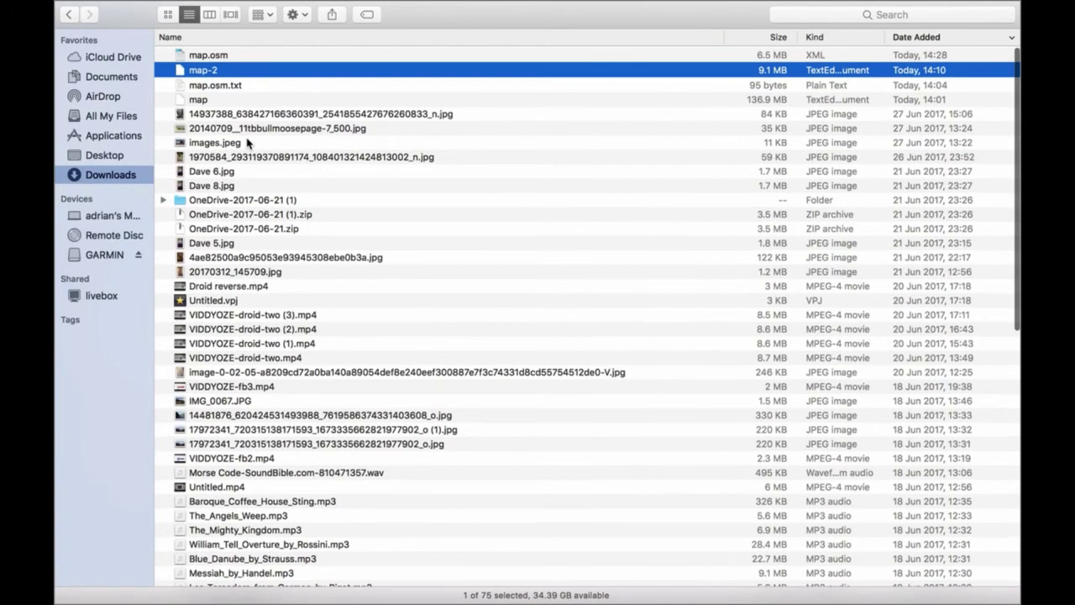
left_click(198, 55)
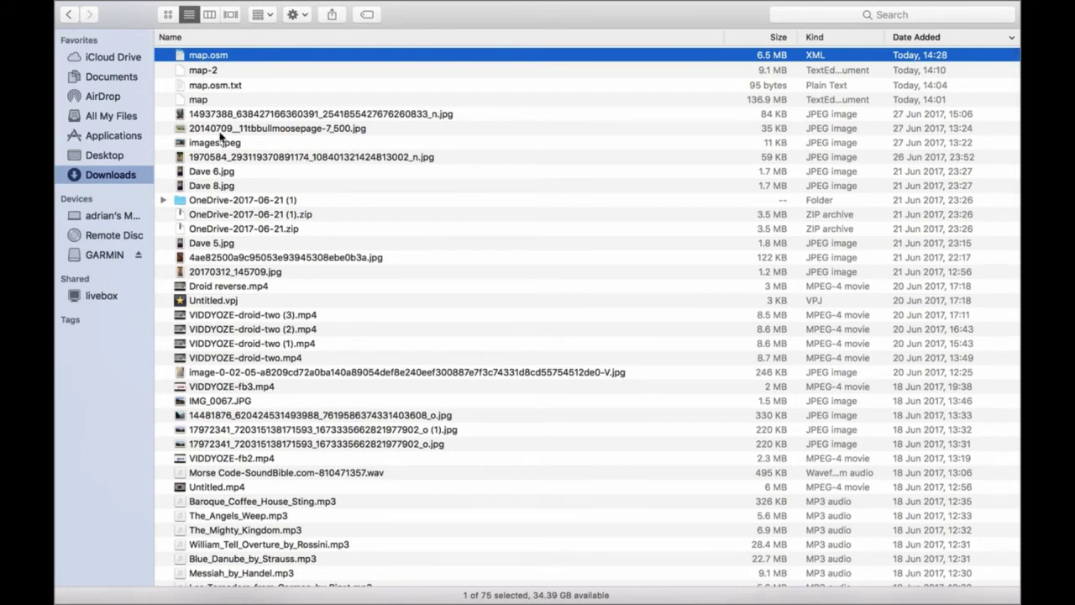
right_click(211, 58)
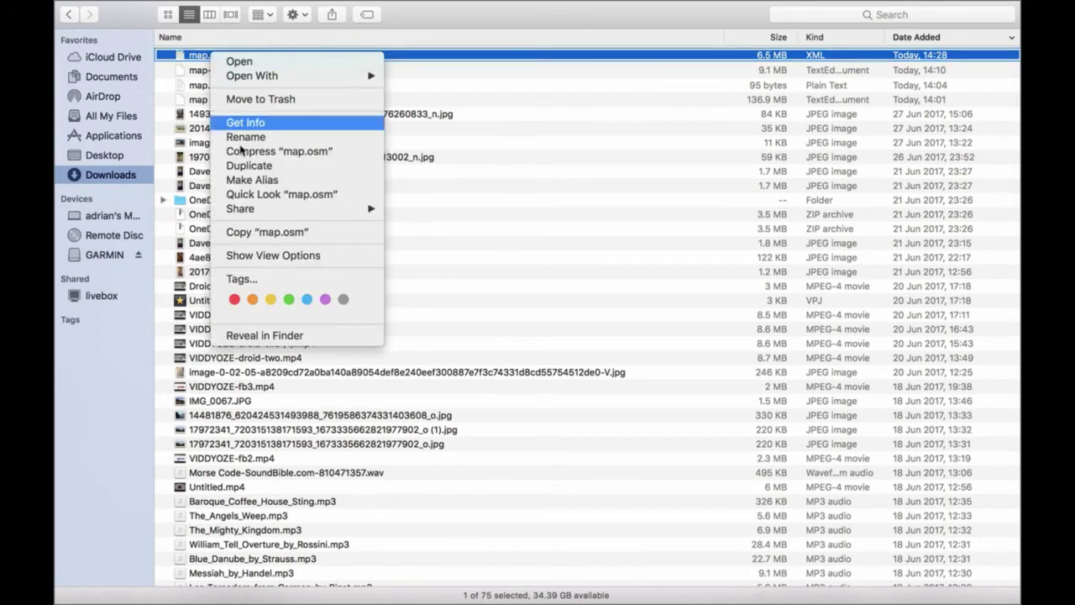
left_click(266, 234)
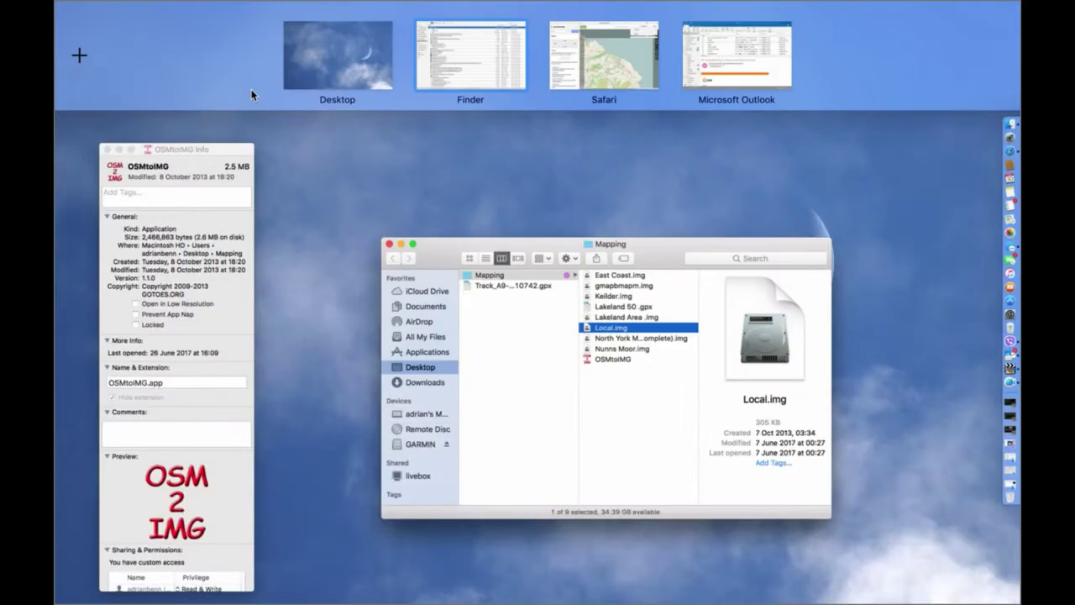
Paste map.osm (6.5 MB) into the Mapping folder and open it in OSMtoIMG
left_click(393, 177)
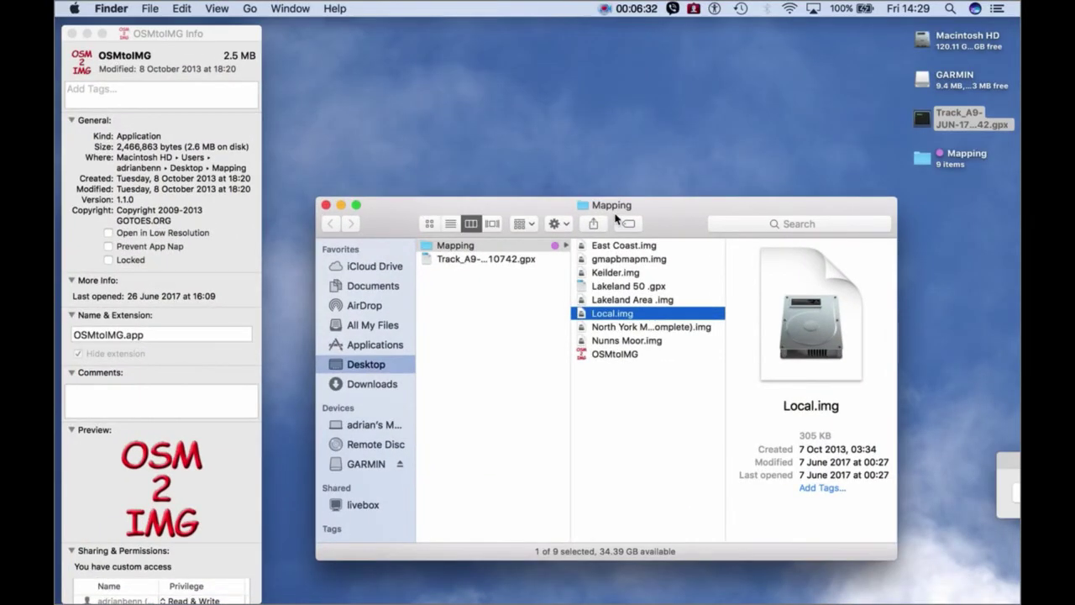
right_click(616, 418)
left_click(634, 467)
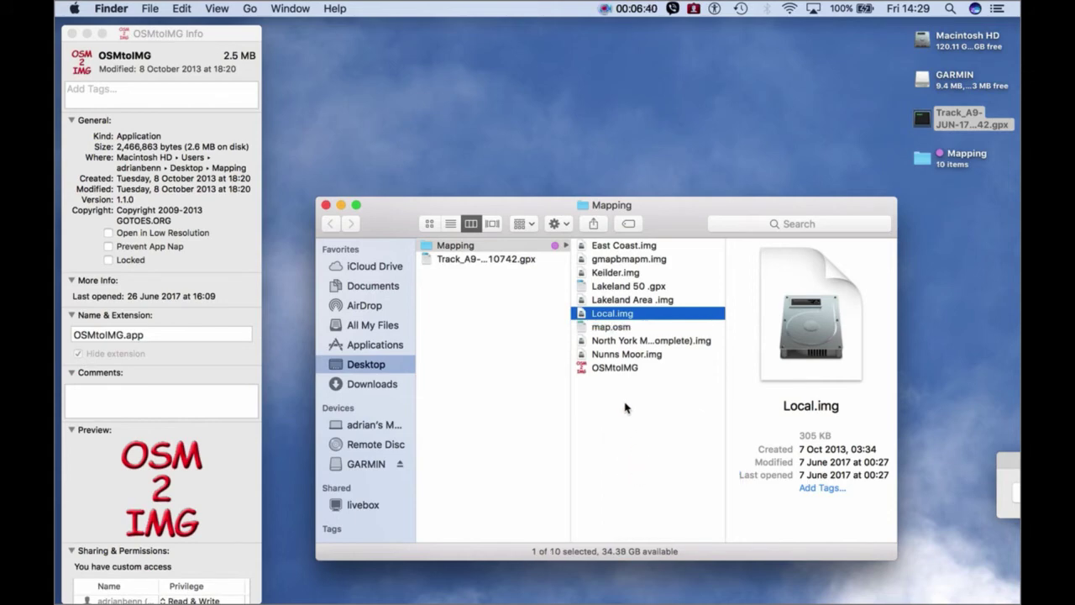
left_click(613, 330)
left_click(613, 328)
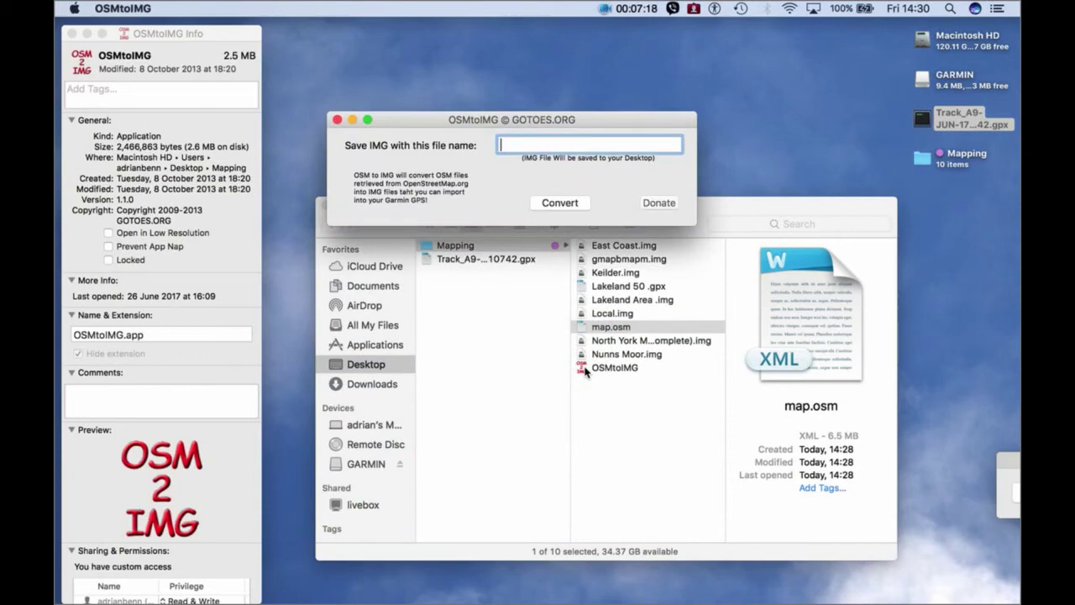
Name the output file Whitby and convert the map to Whitby.img
type("Whitby")
left_click(586, 210)
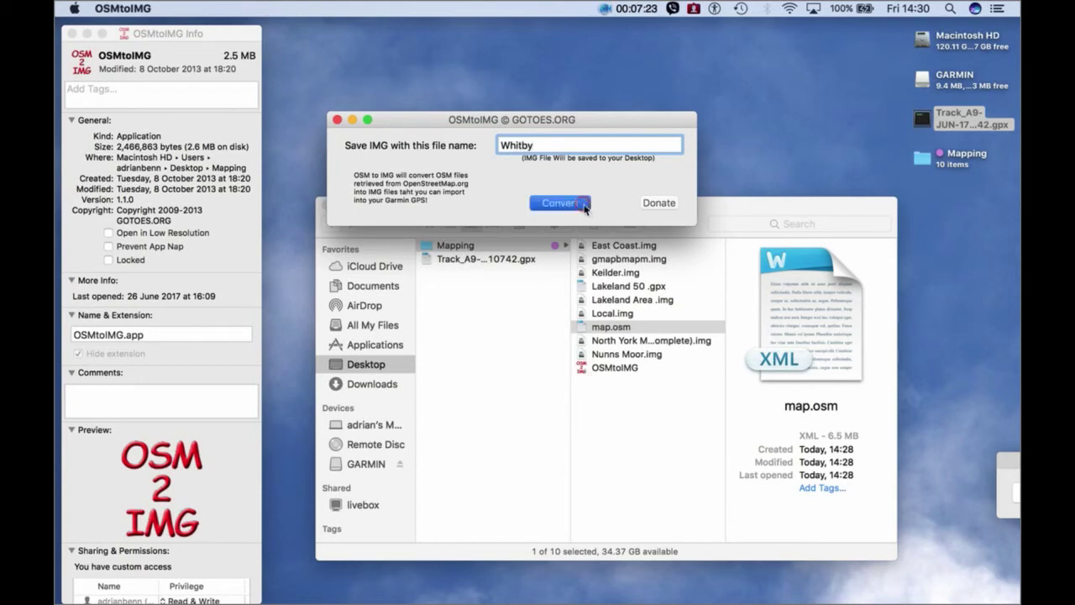